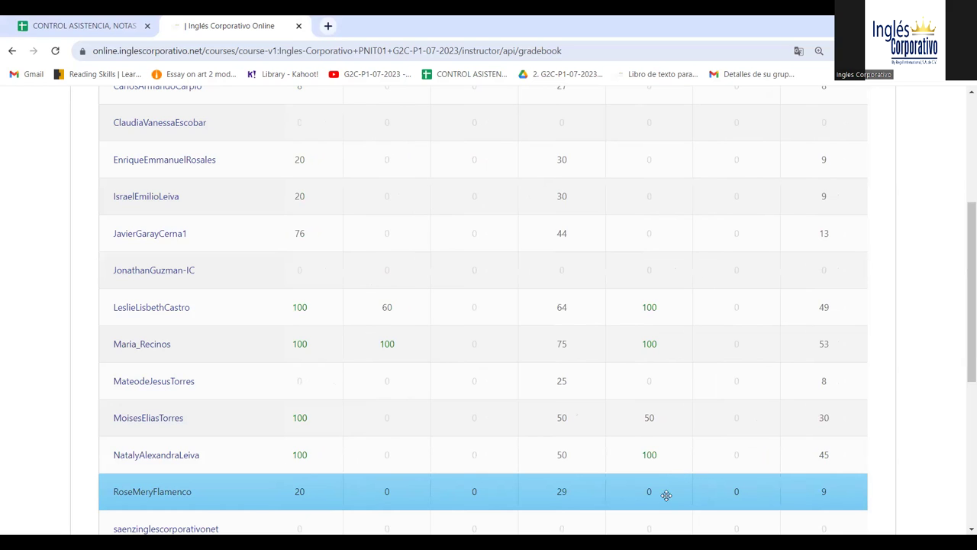
- Examine the students' homework, midterm and final grades throughout the course gradebook
{"action": "scroll", "coordinate": [665, 492], "scroll_direction": "down", "scroll_amount": 1}
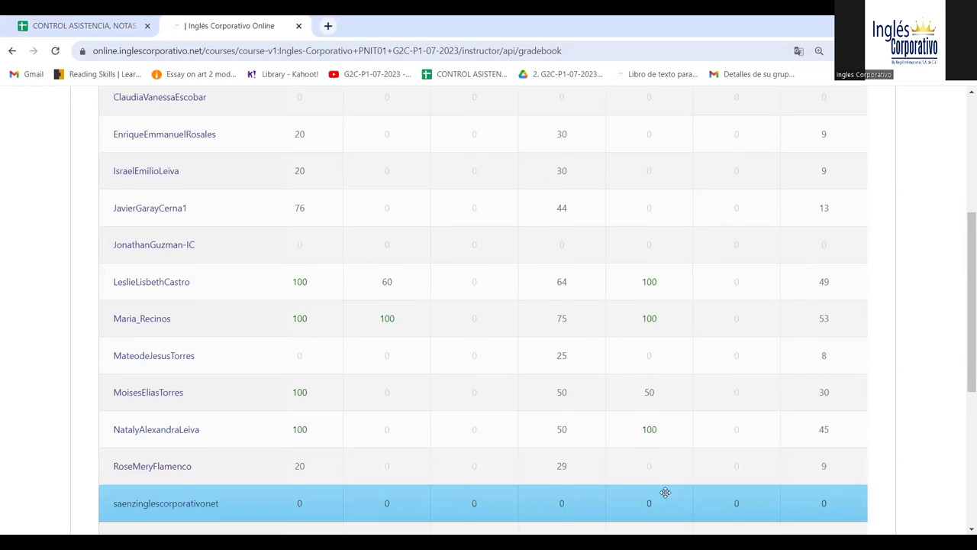
{"action": "scroll", "coordinate": [665, 491], "scroll_direction": "down", "scroll_amount": 1}
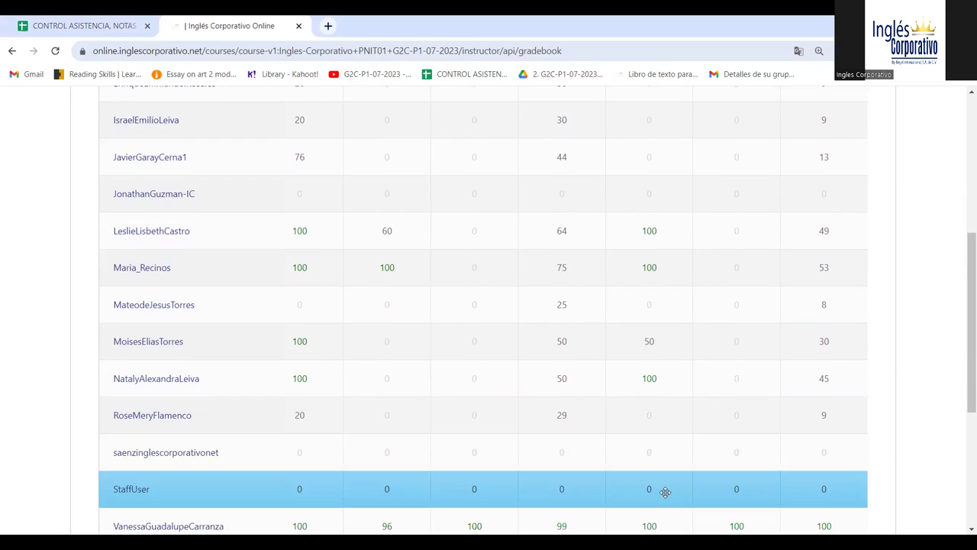
{"action": "scroll", "coordinate": [664, 492], "scroll_direction": "down", "scroll_amount": 1}
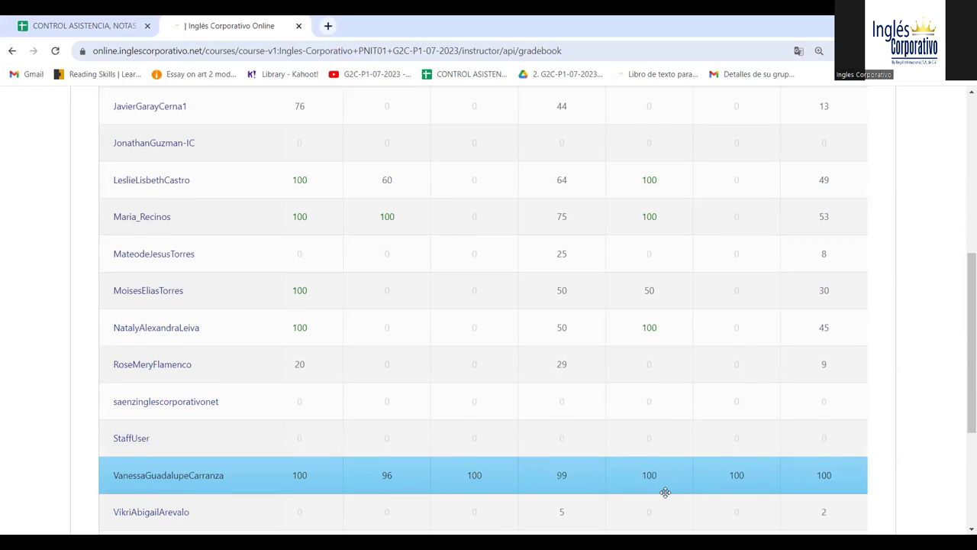
{"action": "scroll", "coordinate": [665, 492], "scroll_direction": "down", "scroll_amount": 1}
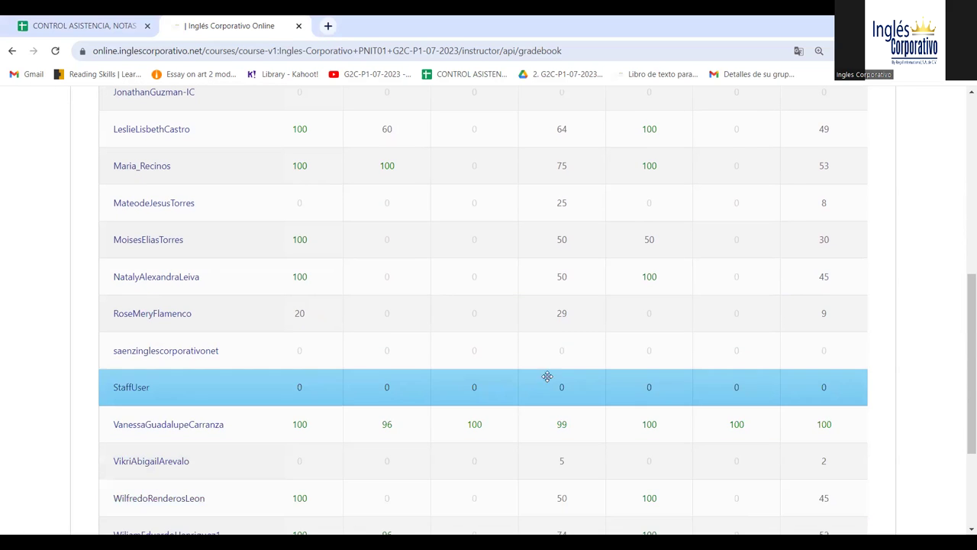
{"action": "scroll", "coordinate": [325, 427], "scroll_direction": "left", "scroll_amount": 3}
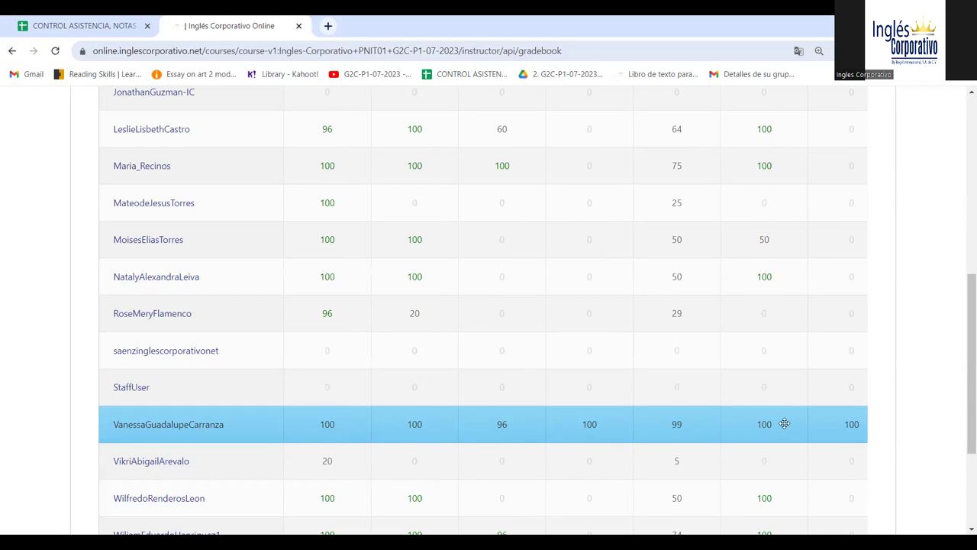
{"action": "scroll", "coordinate": [784, 423], "scroll_direction": "right", "scroll_amount": 2}
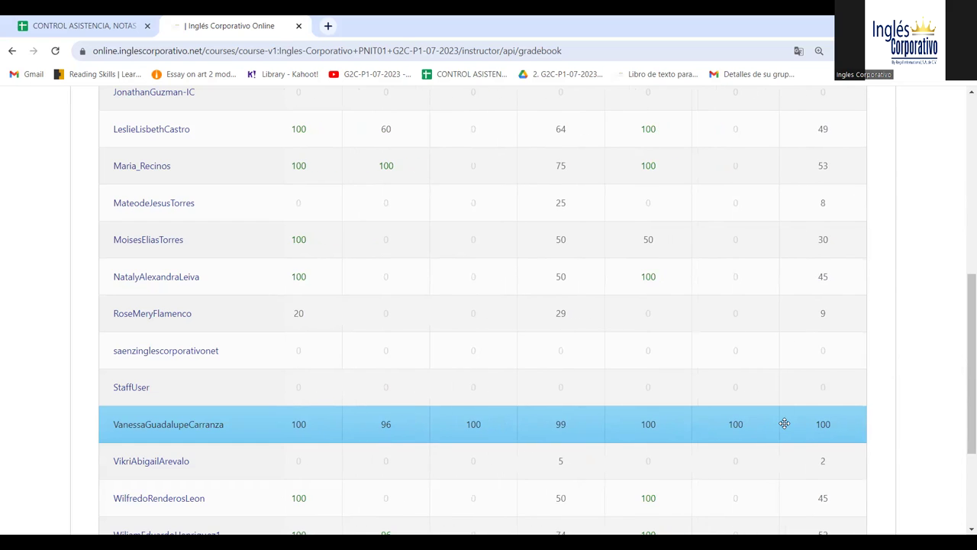
{"action": "scroll", "coordinate": [784, 422], "scroll_direction": "left", "scroll_amount": 2}
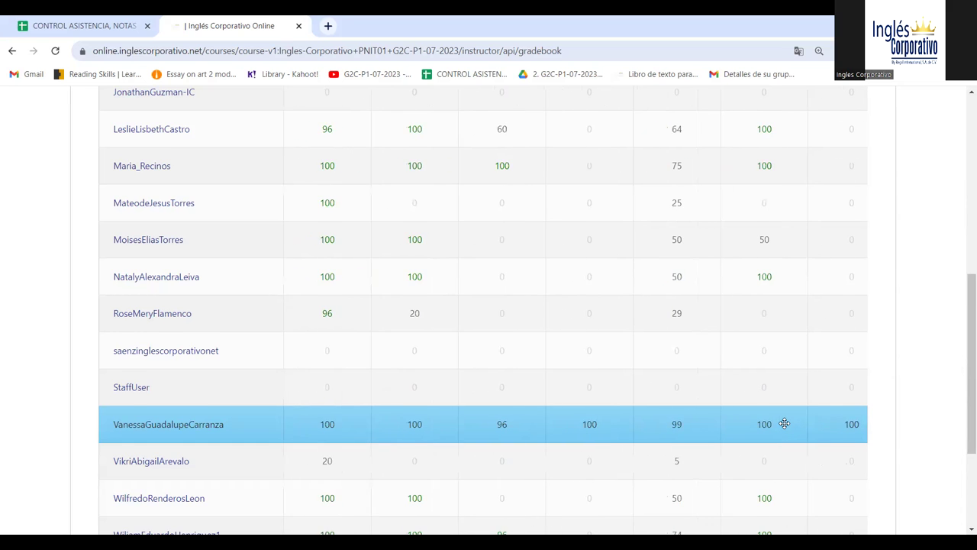
{"action": "scroll", "coordinate": [784, 423], "scroll_direction": "down", "scroll_amount": 1}
{"action": "scroll", "coordinate": [784, 422], "scroll_direction": "down", "scroll_amount": 2}
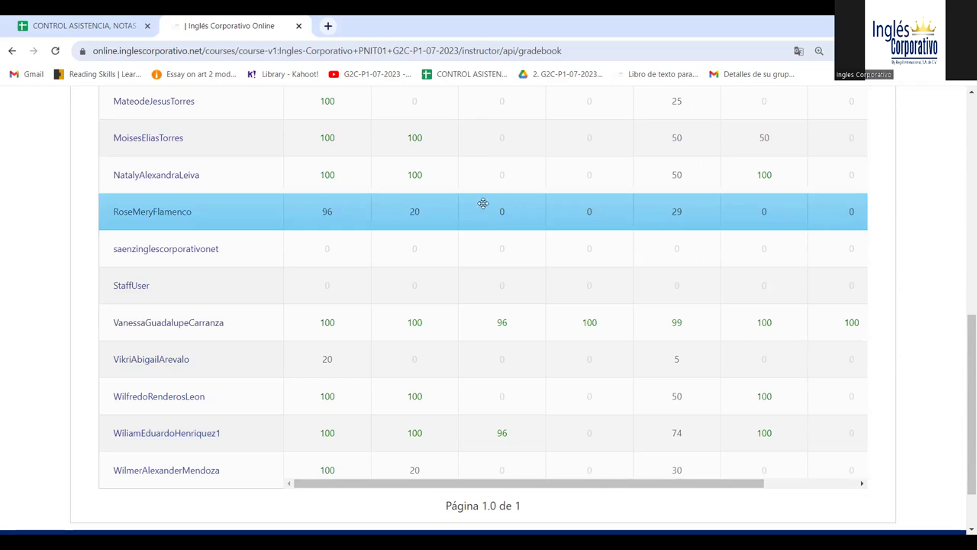
- Leave the gradebook for the course outline and open Tarea #6 in Section 2, Unit 2 Daily Routines
{"action": "scroll", "coordinate": [963, 116], "scroll_direction": "up", "scroll_amount": 5}
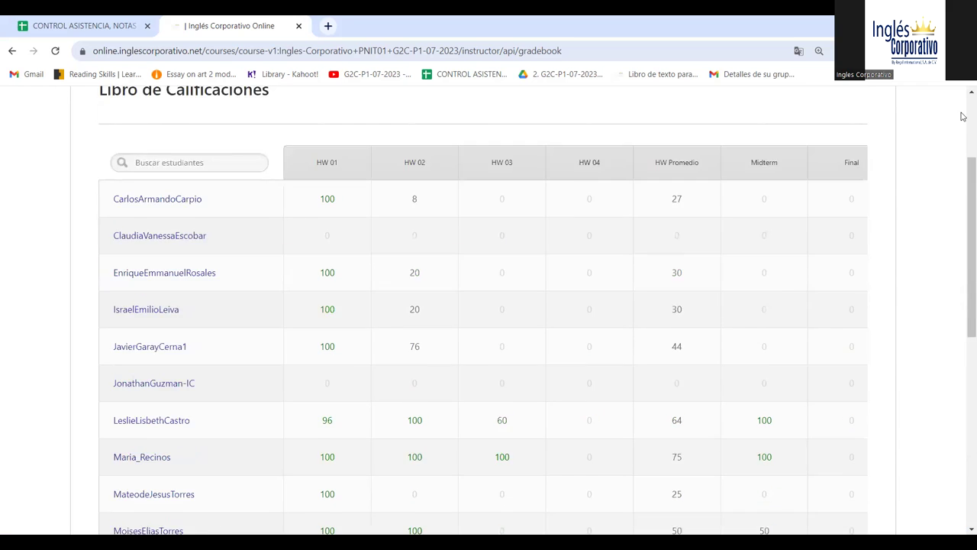
{"action": "scroll", "coordinate": [963, 116], "scroll_direction": "up", "scroll_amount": 2}
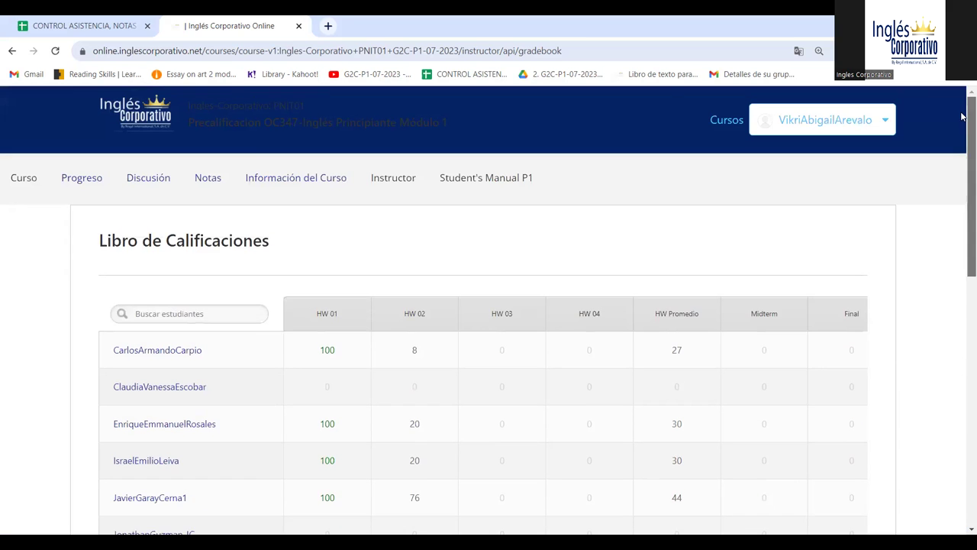
{"action": "left_click", "coordinate": [14, 177]}
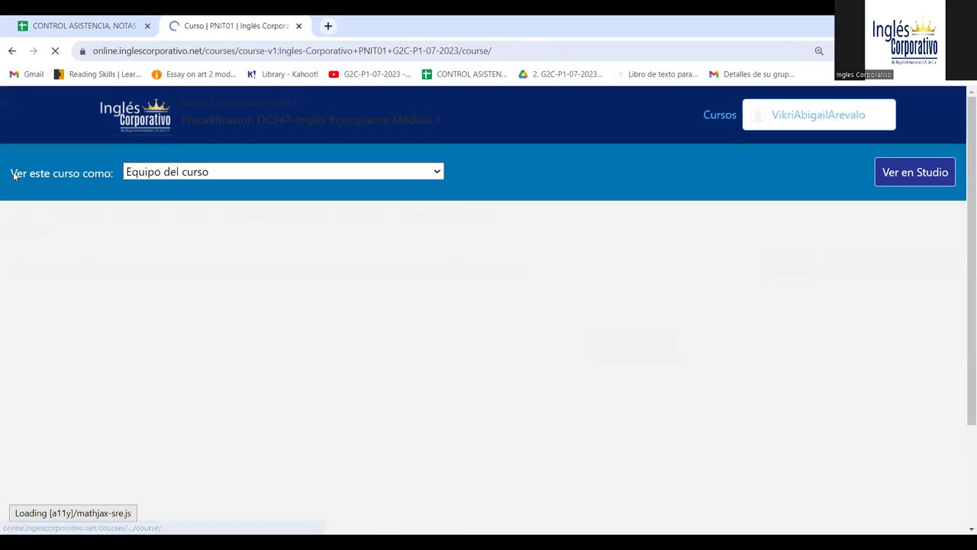
{"action": "left_click", "coordinate": [99, 466]}
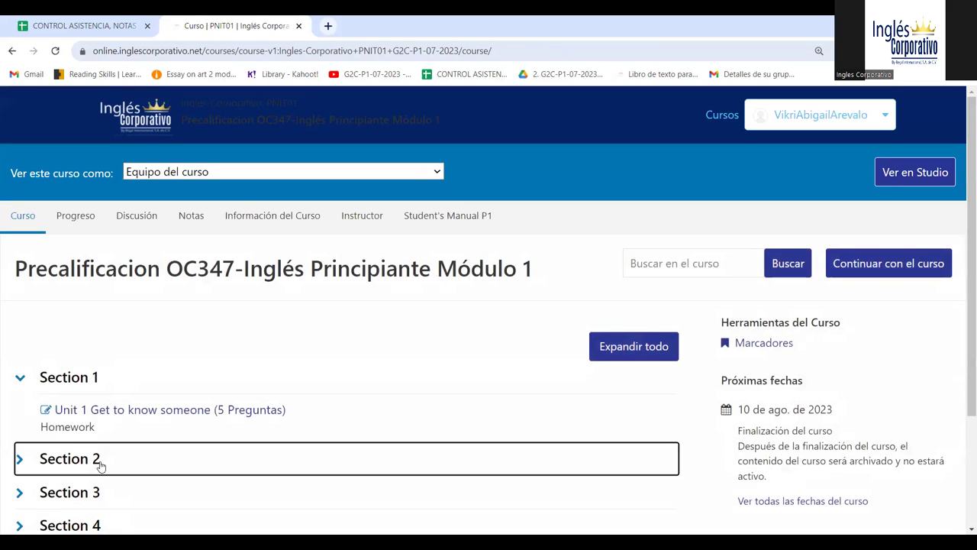
{"action": "left_click", "coordinate": [105, 492]}
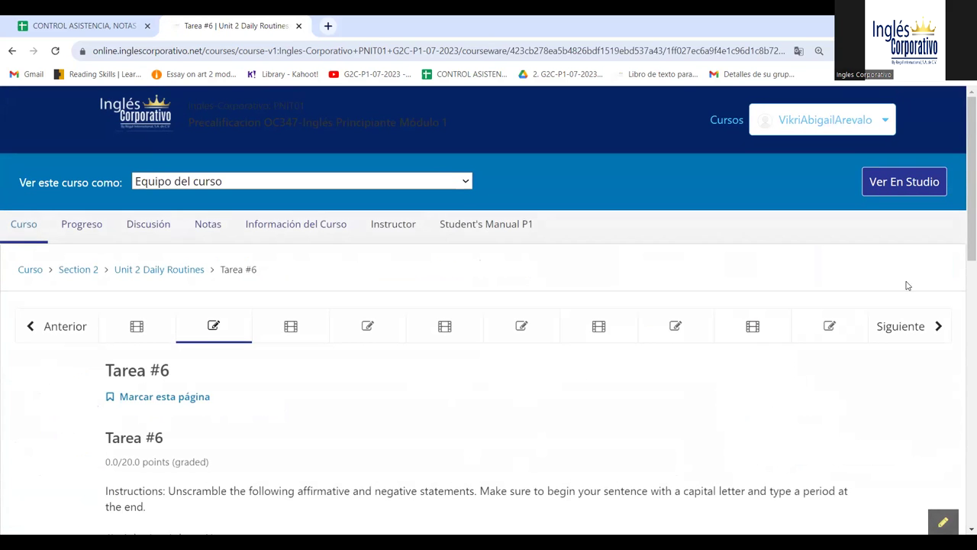
- Reveal the correct answers for the five sentence-unscrambling items of Tarea #6
{"action": "left_click_drag", "start_coordinate": [962, 208], "coordinate": [962, 384]}
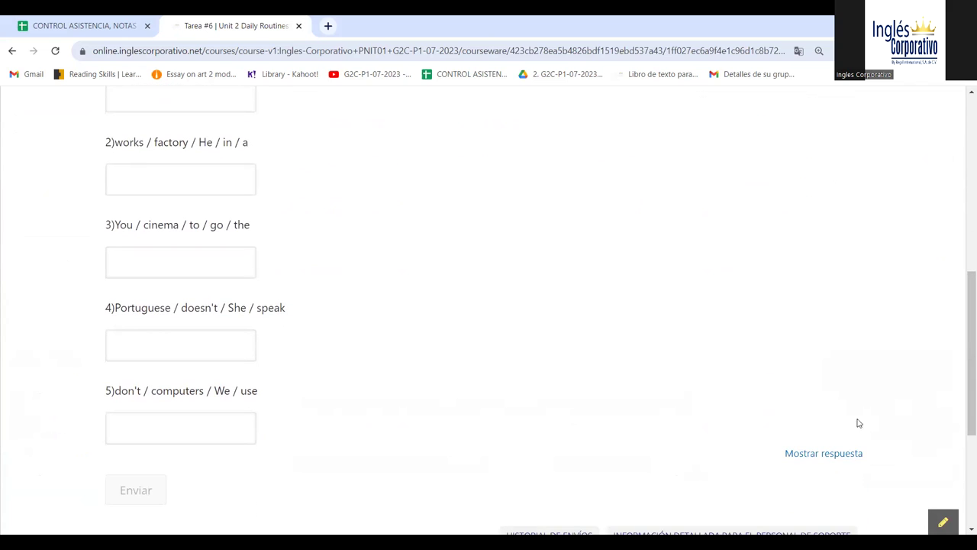
{"action": "left_click", "coordinate": [845, 458]}
{"action": "left_click_drag", "start_coordinate": [961, 332], "coordinate": [962, 307]}
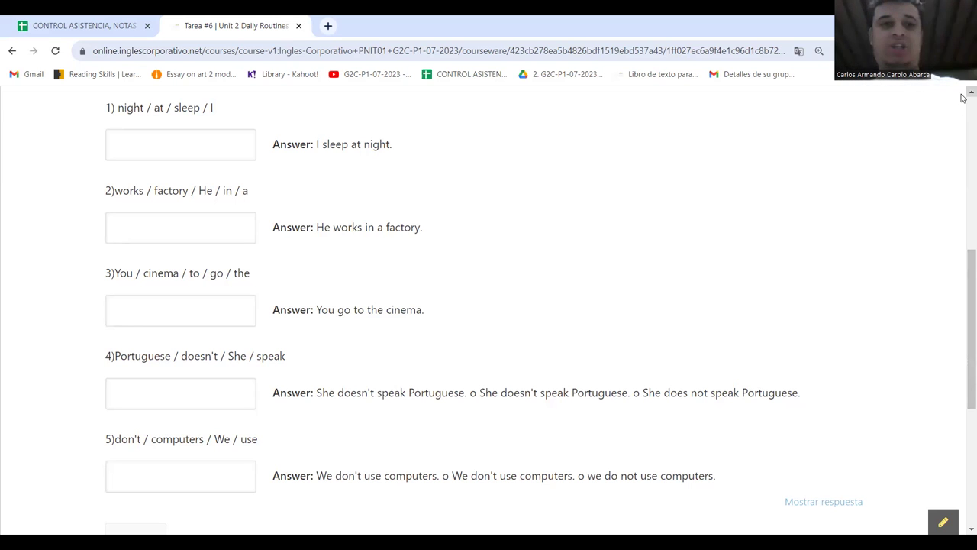
- Open the Tarea #7 exercise of Unit 2 Daily Routines
{"action": "scroll", "coordinate": [962, 97], "scroll_direction": "up", "scroll_amount": 2}
{"action": "scroll", "coordinate": [962, 98], "scroll_direction": "up", "scroll_amount": 2}
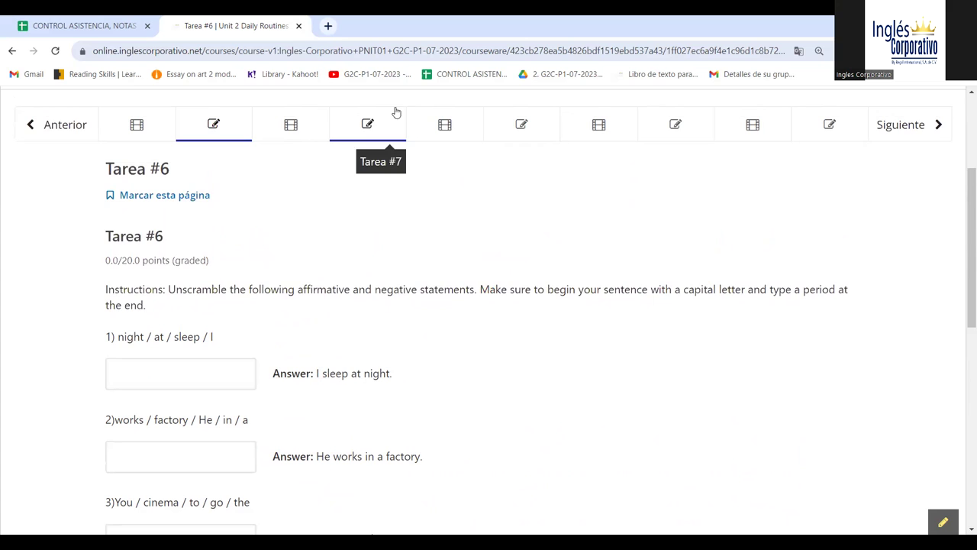
{"action": "left_click", "coordinate": [374, 125]}
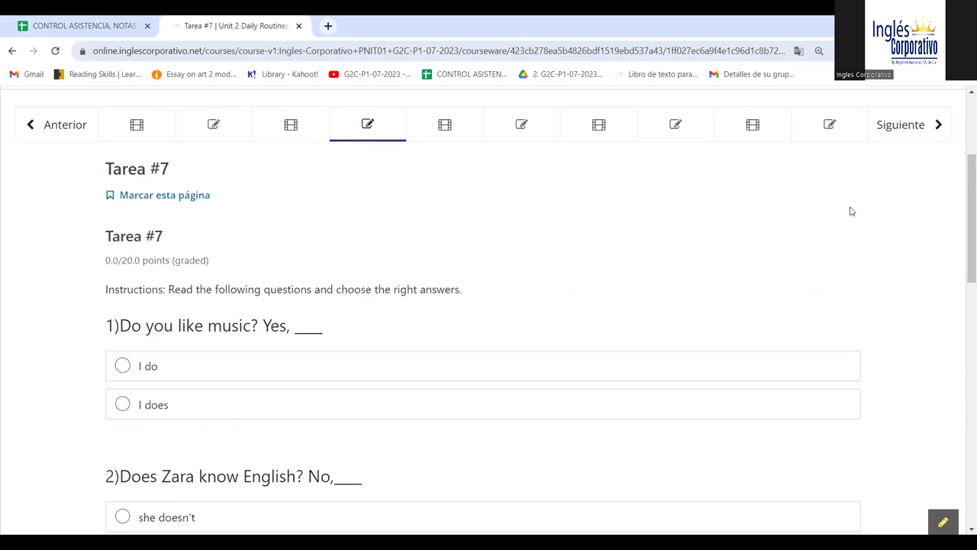
- Answer question 1 of Tarea #7 with "I do" and question 2 with "she doesn't"
{"action": "left_click_drag", "start_coordinate": [962, 192], "coordinate": [962, 227]}
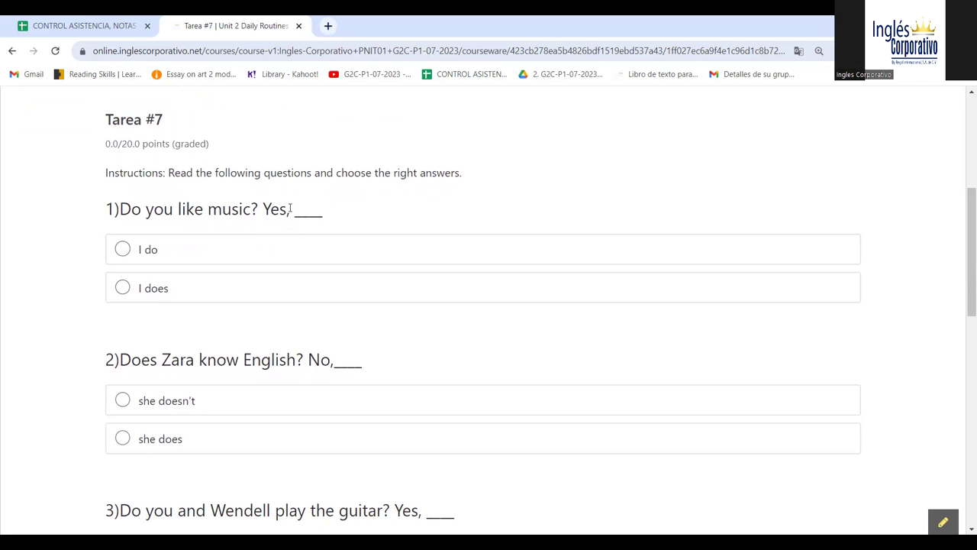
{"action": "left_click", "coordinate": [132, 244]}
{"action": "scroll", "coordinate": [181, 375], "scroll_direction": "down", "scroll_amount": 1}
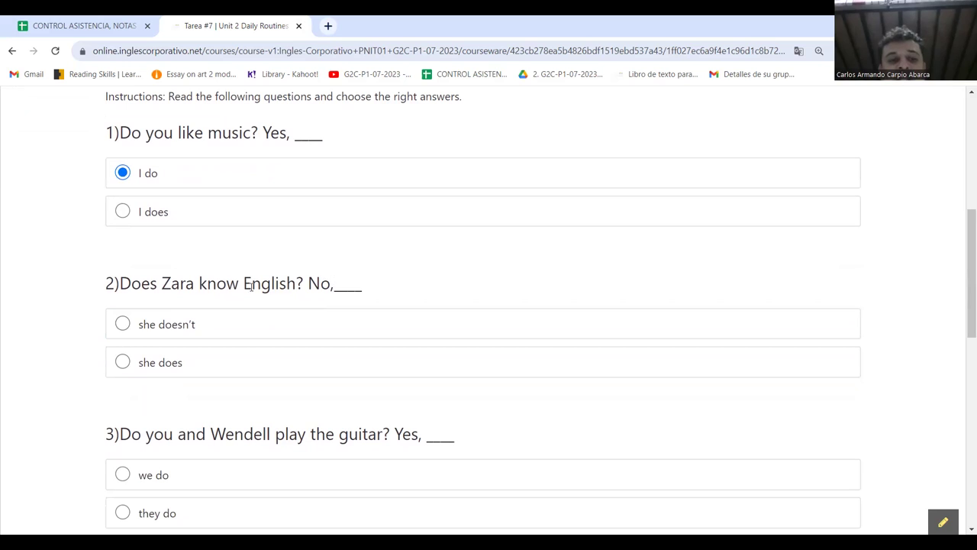
{"action": "left_click", "coordinate": [169, 321]}
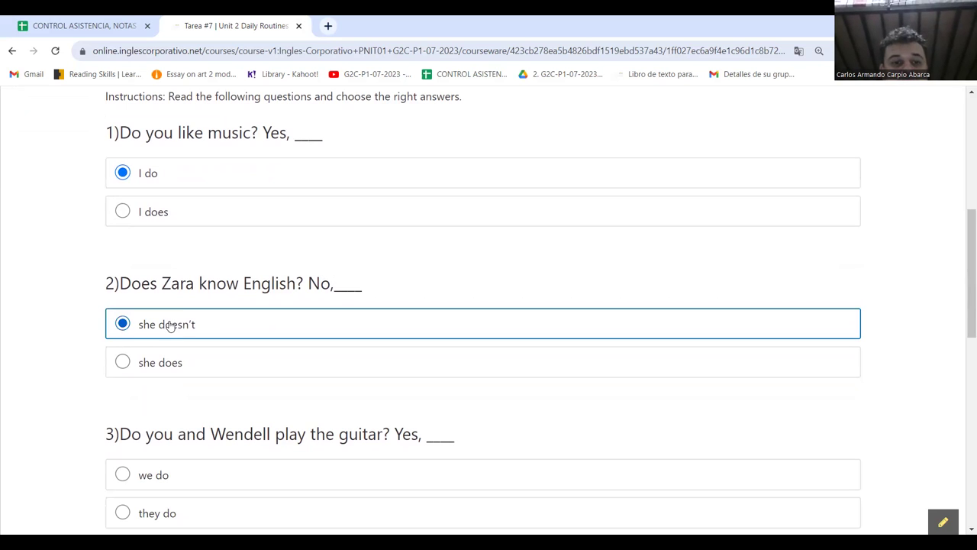
{"action": "key", "text": "Down"}
{"action": "key", "text": "Up"}
{"action": "left_click", "coordinate": [203, 418]}
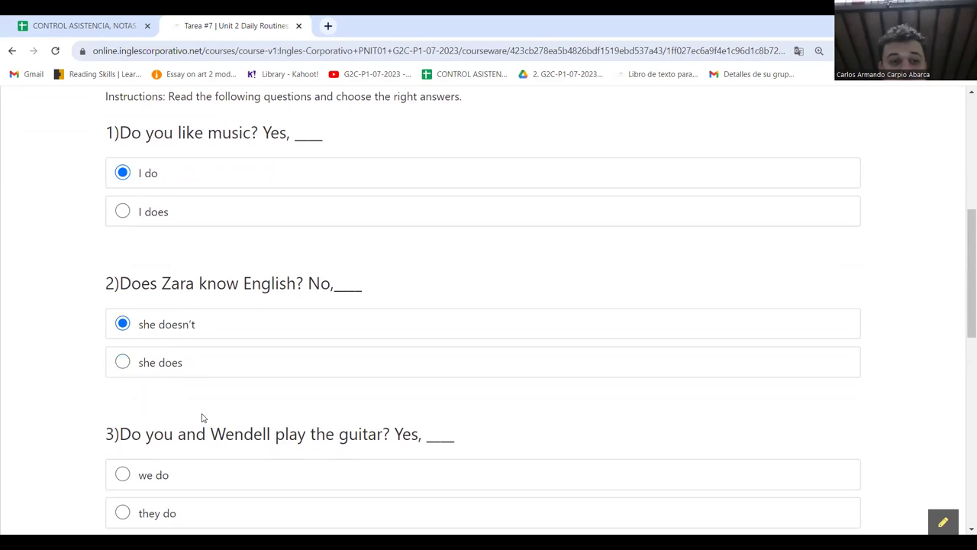
- Answer question 3 of Tarea #7 with "we do" and question 4 with "he doesn't"
{"action": "scroll", "coordinate": [202, 417], "scroll_direction": "down", "scroll_amount": 2}
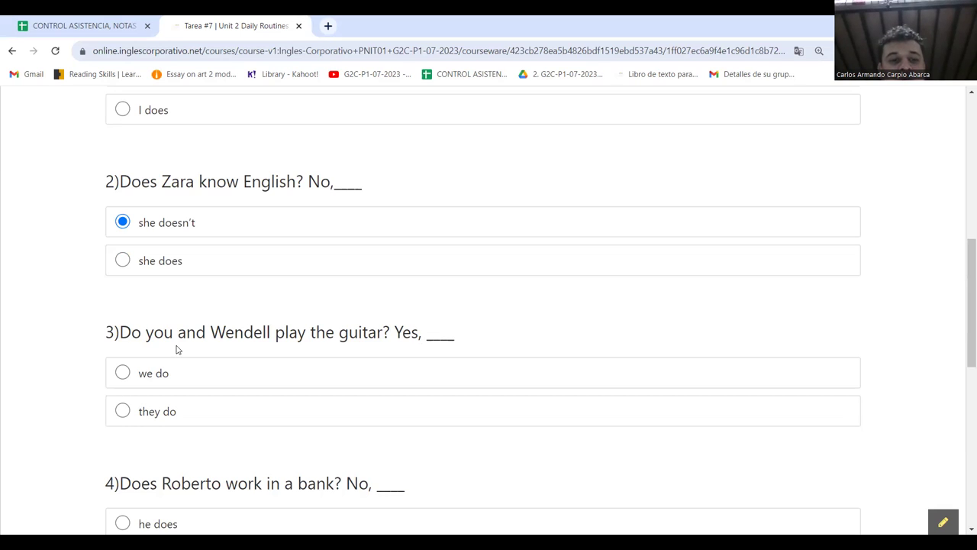
{"action": "left_click", "coordinate": [142, 377]}
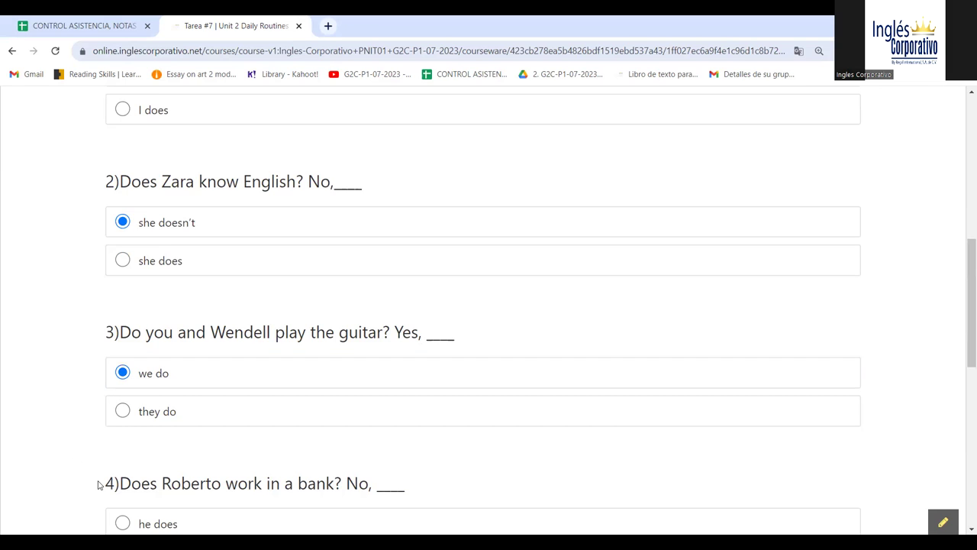
{"action": "scroll", "coordinate": [98, 484], "scroll_direction": "down", "scroll_amount": 3}
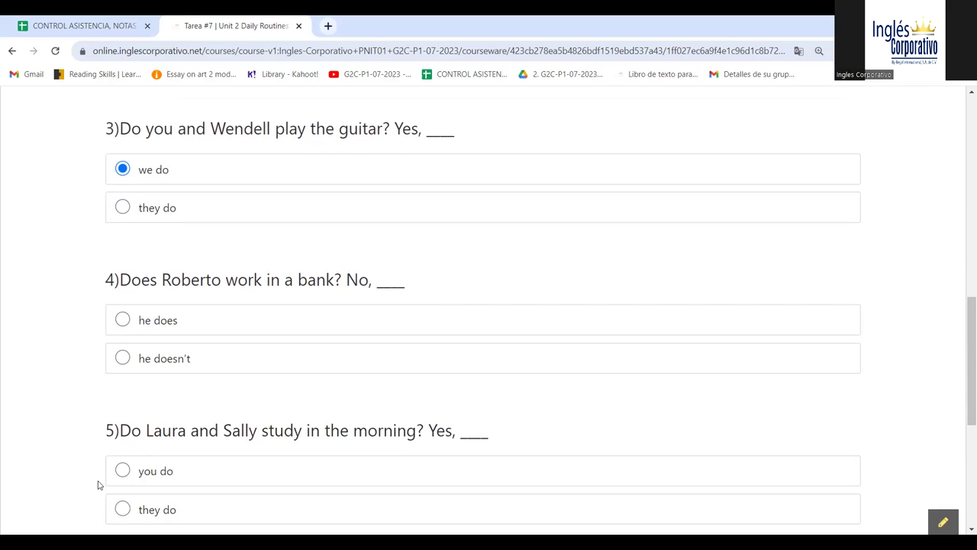
{"action": "left_click_drag", "start_coordinate": [131, 279], "coordinate": [222, 267]}
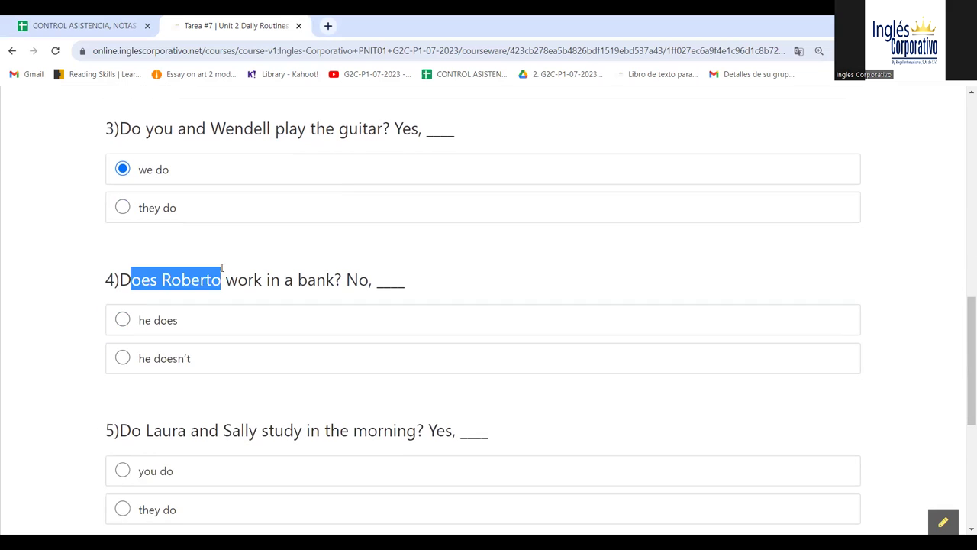
{"action": "left_click", "coordinate": [363, 281]}
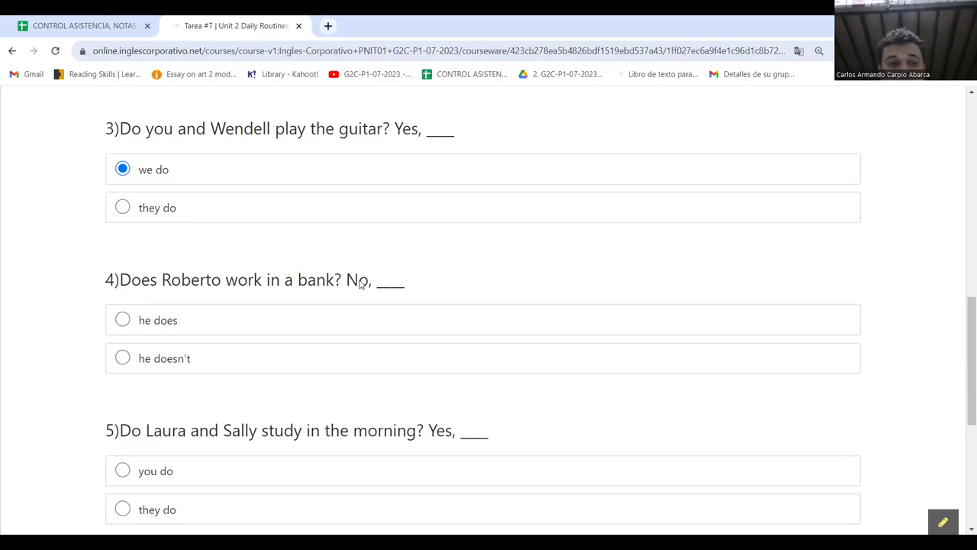
{"action": "left_click", "coordinate": [215, 372]}
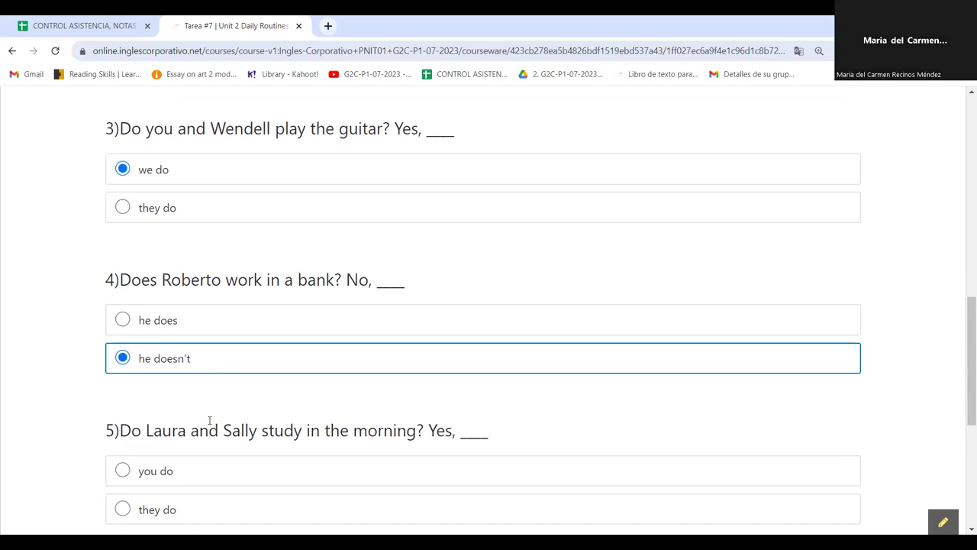
- Answer question 5 of Tarea #7 with "they do" and submit the exercise for grading
{"action": "scroll", "coordinate": [209, 419], "scroll_direction": "down", "scroll_amount": 2}
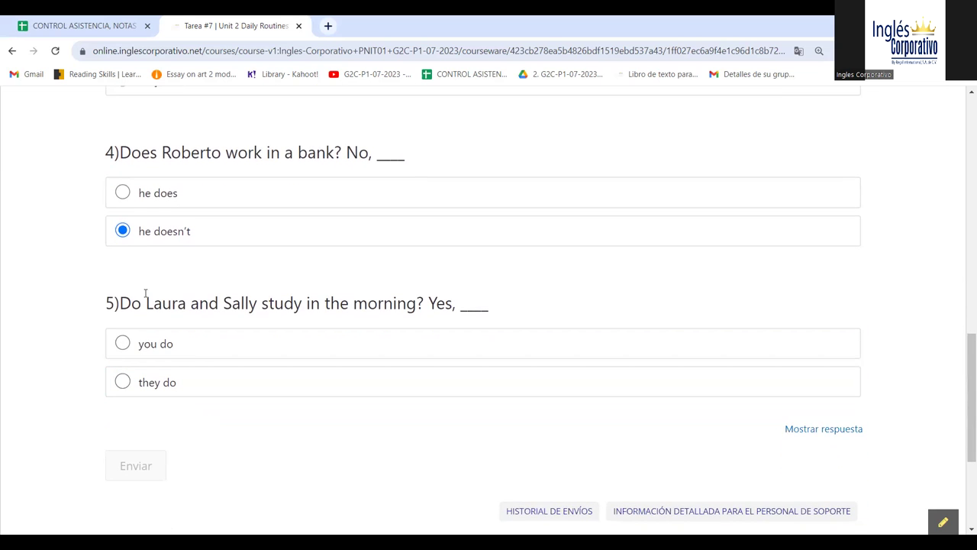
{"action": "double_click", "coordinate": [134, 301]}
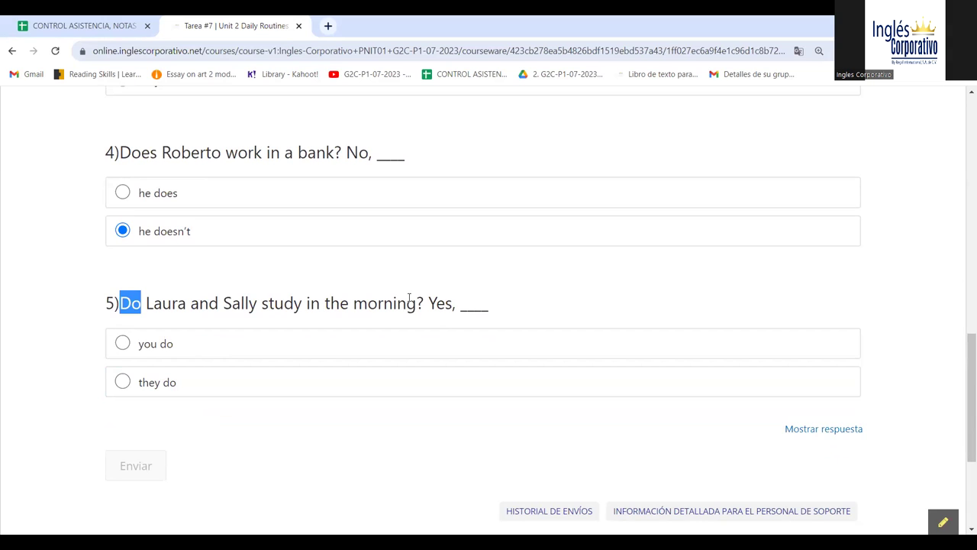
{"action": "left_click", "coordinate": [459, 299]}
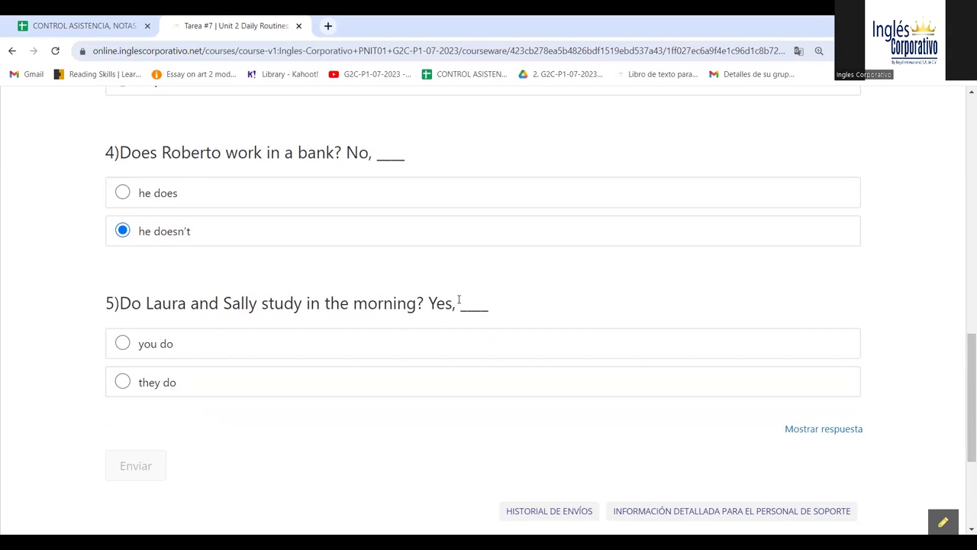
{"action": "left_click", "coordinate": [162, 391]}
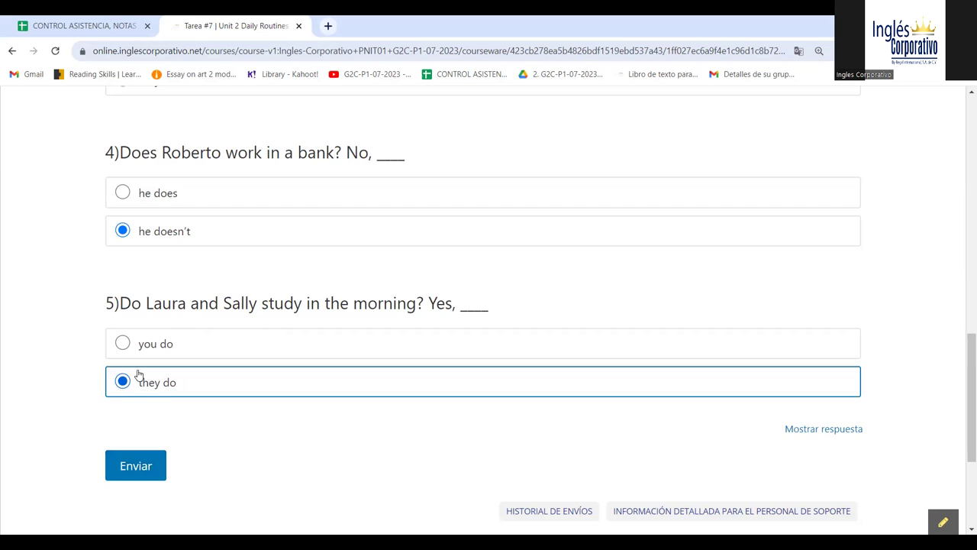
{"action": "left_click", "coordinate": [133, 474]}
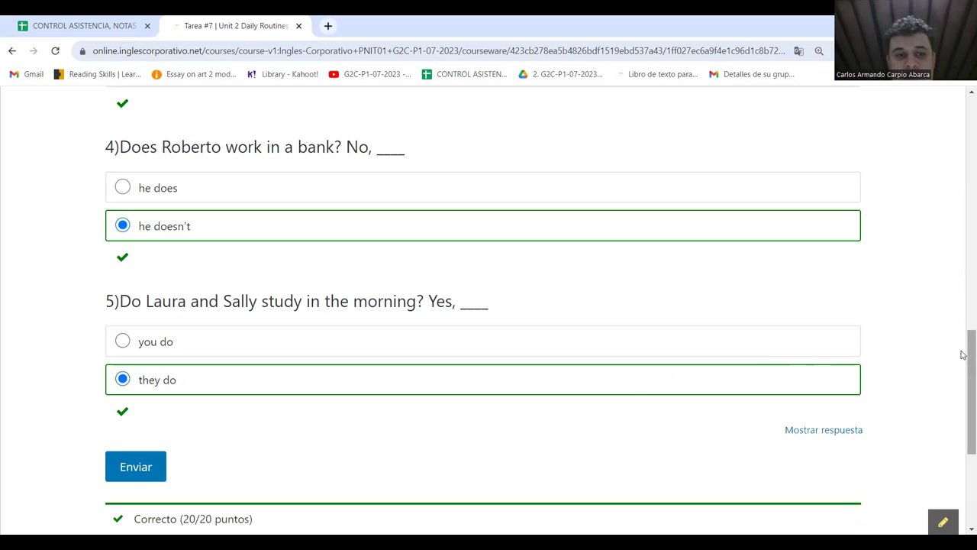
- Review the graded answers of Tarea #7 and open the Tarea #8 exercise
{"action": "left_click_drag", "start_coordinate": [962, 355], "coordinate": [952, 227]}
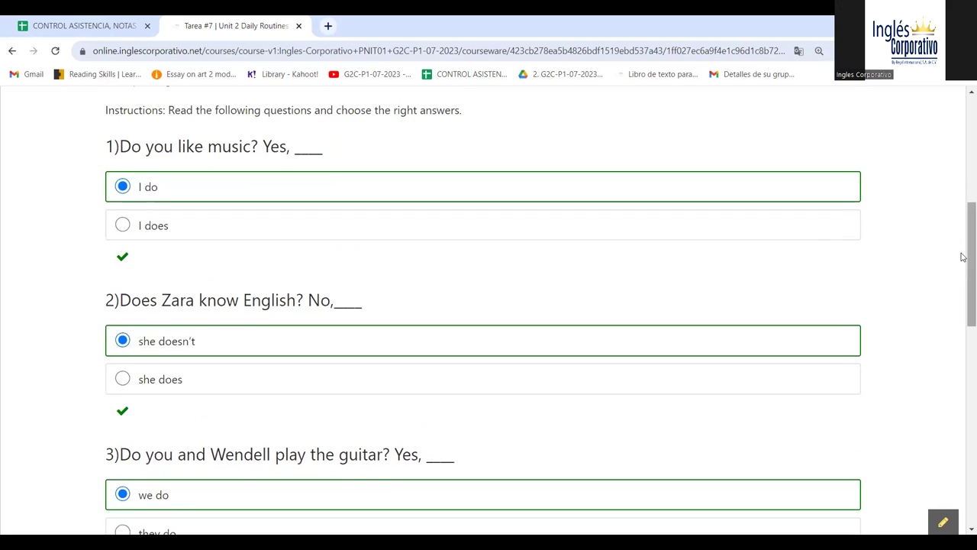
{"action": "left_click_drag", "start_coordinate": [962, 273], "coordinate": [962, 208]}
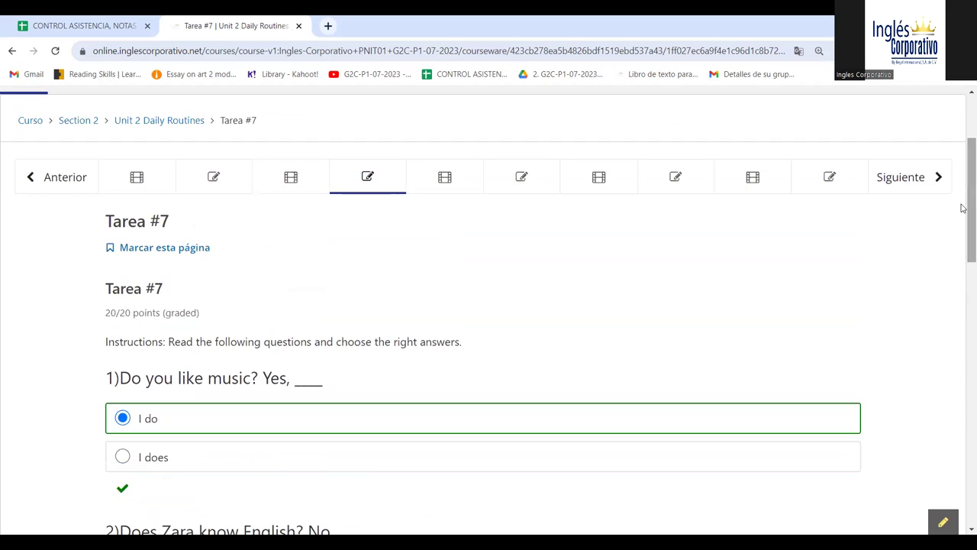
{"action": "left_click", "coordinate": [525, 183]}
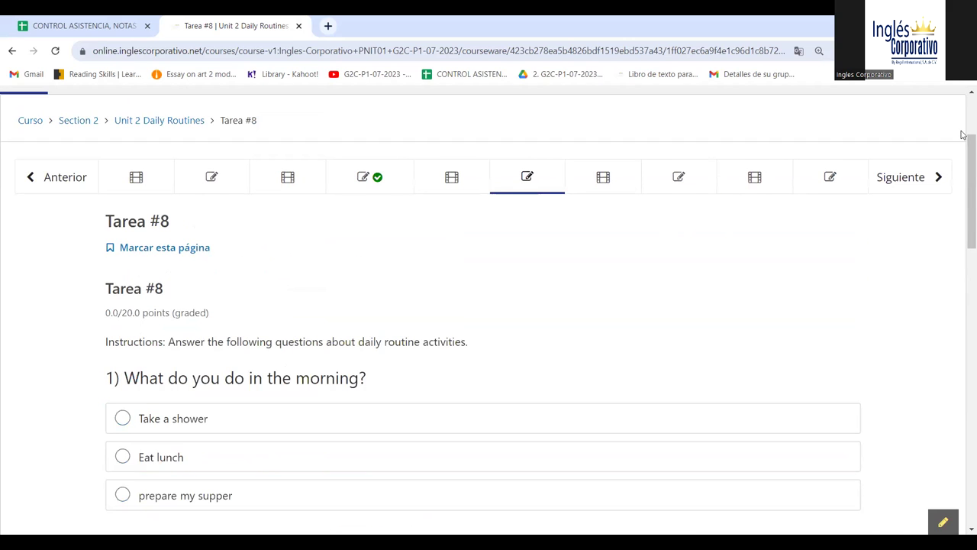
- Answer question 1 of Tarea #8 with "Take a shower" and question 2 with "in the morning"
{"action": "left_click_drag", "start_coordinate": [962, 152], "coordinate": [962, 195]}
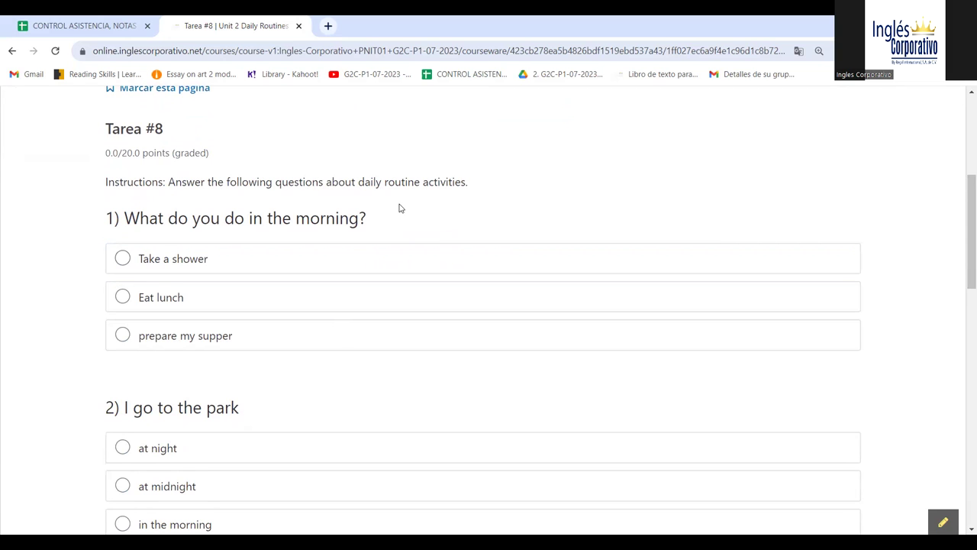
{"action": "left_click", "coordinate": [307, 263]}
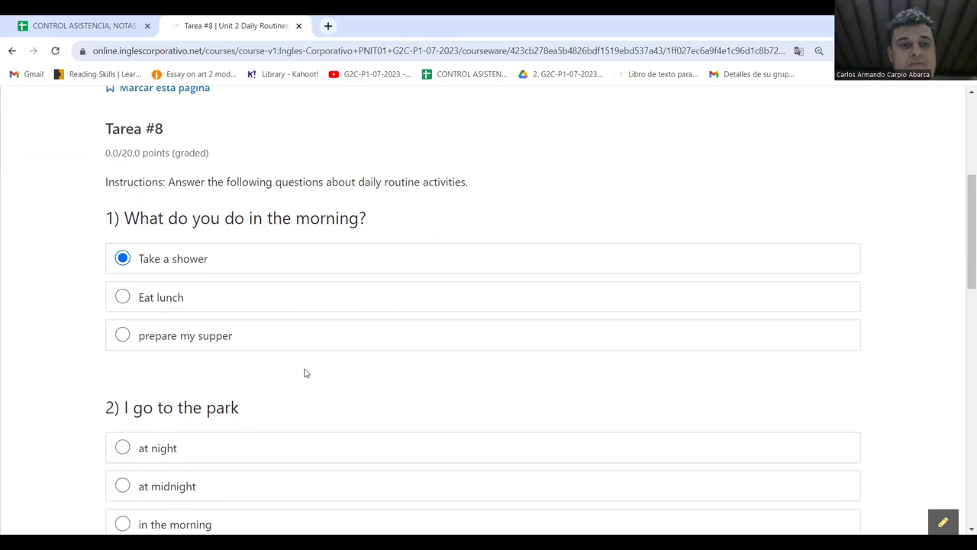
{"action": "scroll", "coordinate": [305, 373], "scroll_direction": "down", "scroll_amount": 2}
{"action": "scroll", "coordinate": [304, 373], "scroll_direction": "down", "scroll_amount": 1}
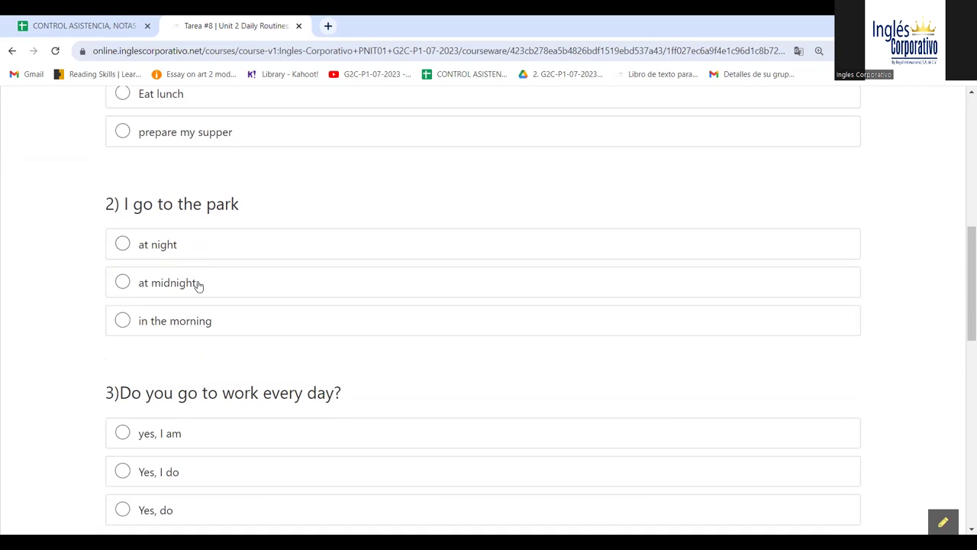
{"action": "left_click", "coordinate": [204, 327]}
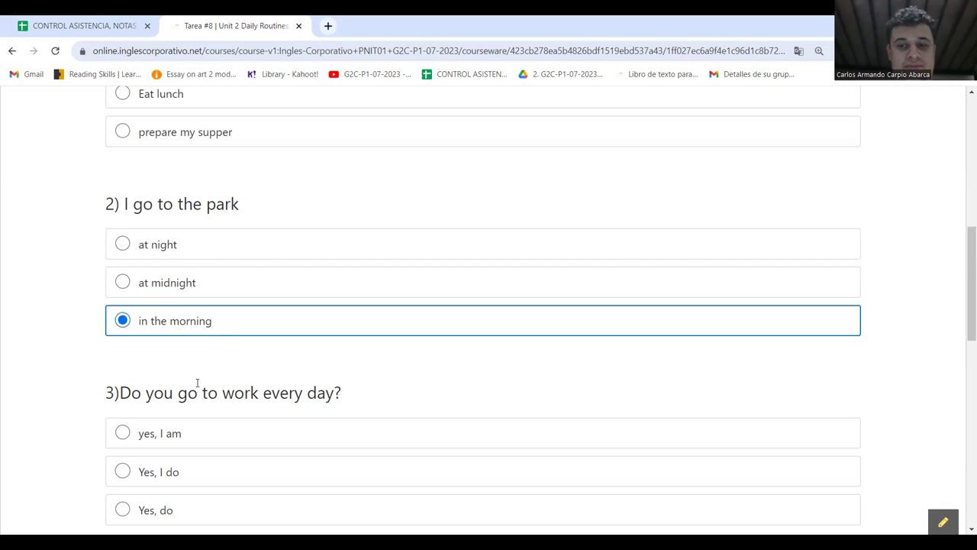
- Answer question 3 of Tarea #8 with "Yes, I do" and question 4 with "yes, she does"
{"action": "scroll", "coordinate": [196, 387], "scroll_direction": "down", "scroll_amount": 1}
{"action": "scroll", "coordinate": [197, 387], "scroll_direction": "down", "scroll_amount": 3}
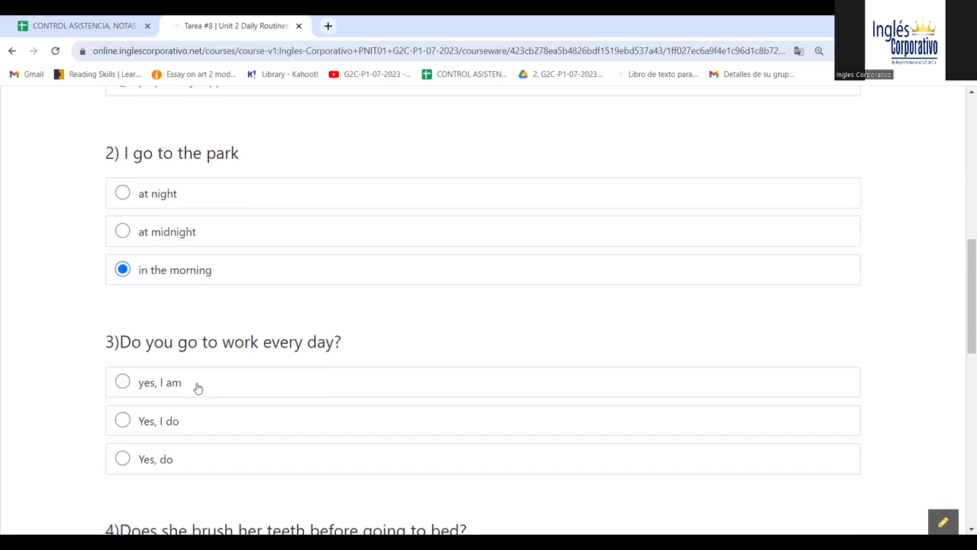
{"action": "scroll", "coordinate": [196, 387], "scroll_direction": "down", "scroll_amount": 1}
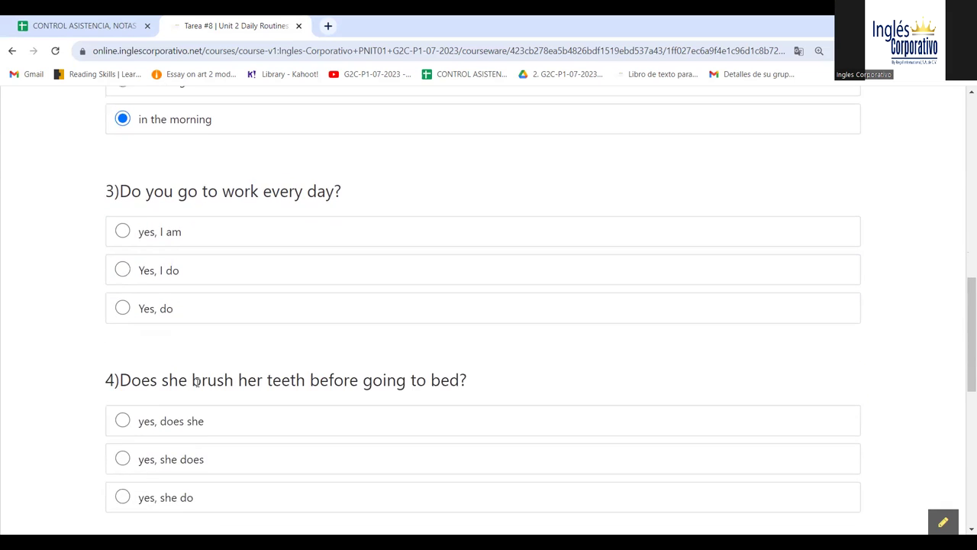
{"action": "triple_click", "coordinate": [175, 189]}
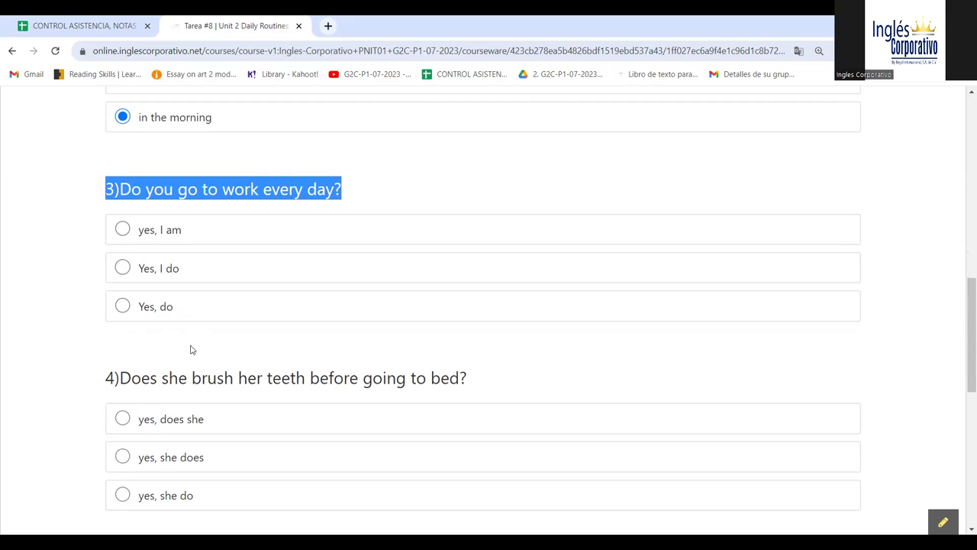
{"action": "left_click", "coordinate": [183, 263]}
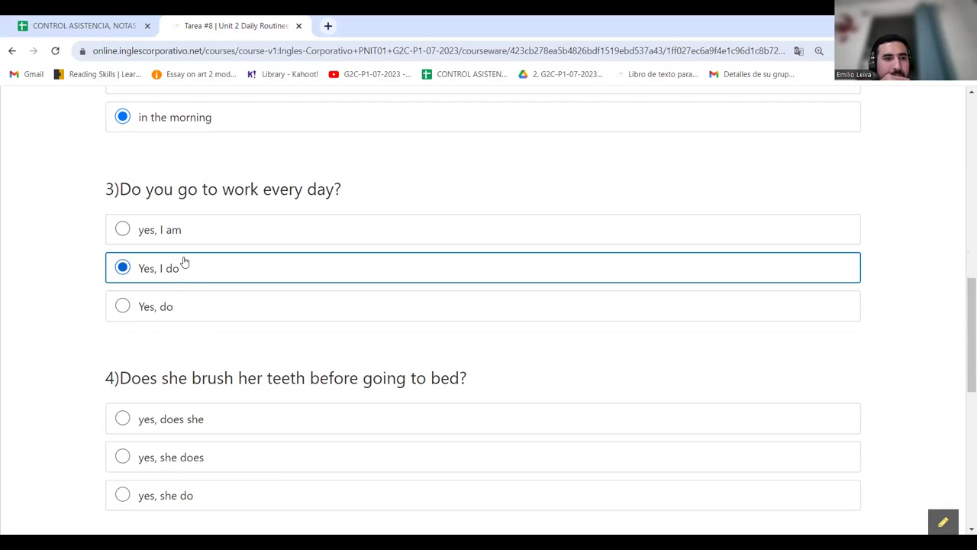
{"action": "left_click", "coordinate": [140, 343]}
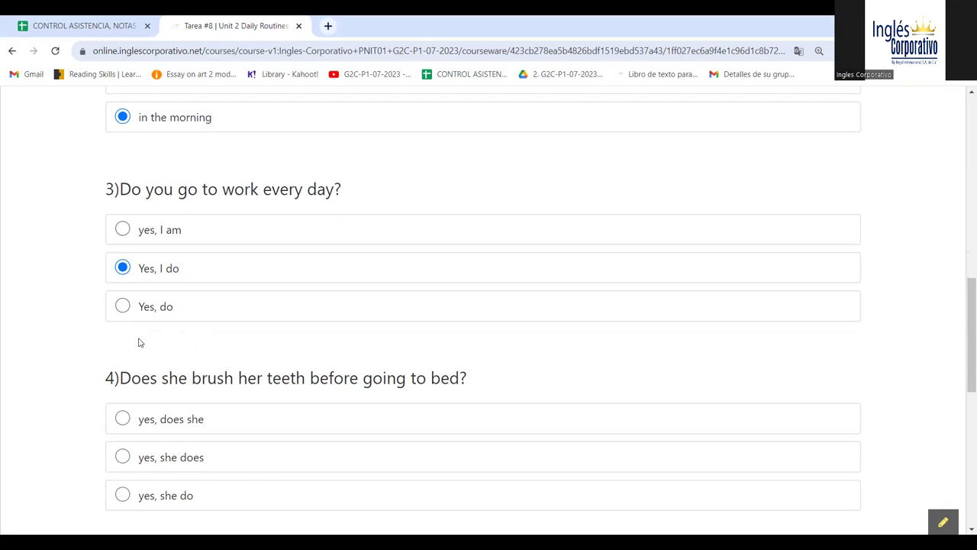
{"action": "scroll", "coordinate": [140, 342], "scroll_direction": "down", "scroll_amount": 2}
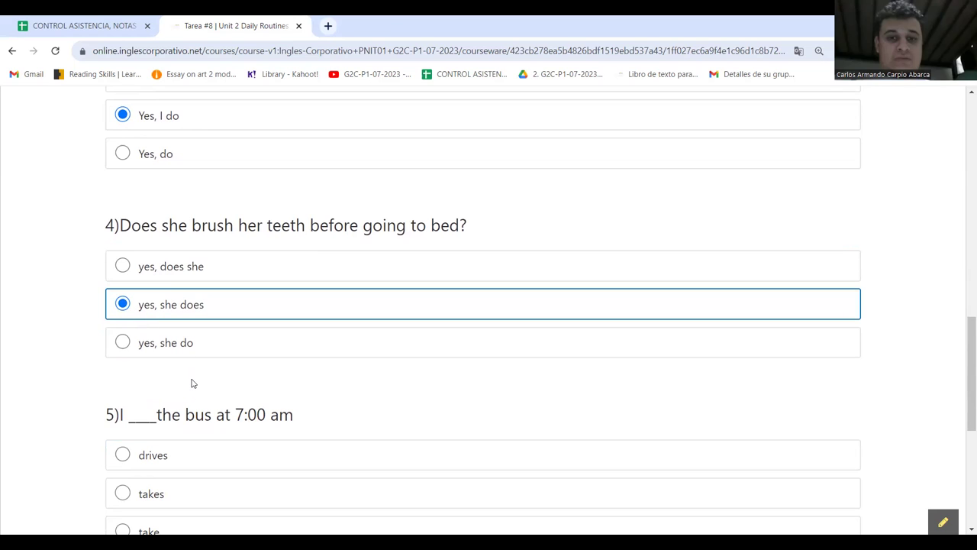
- Answer question 5 of Tarea #8 with "take" and submit the exercise for grading
{"action": "scroll", "coordinate": [192, 383], "scroll_direction": "down", "scroll_amount": 3}
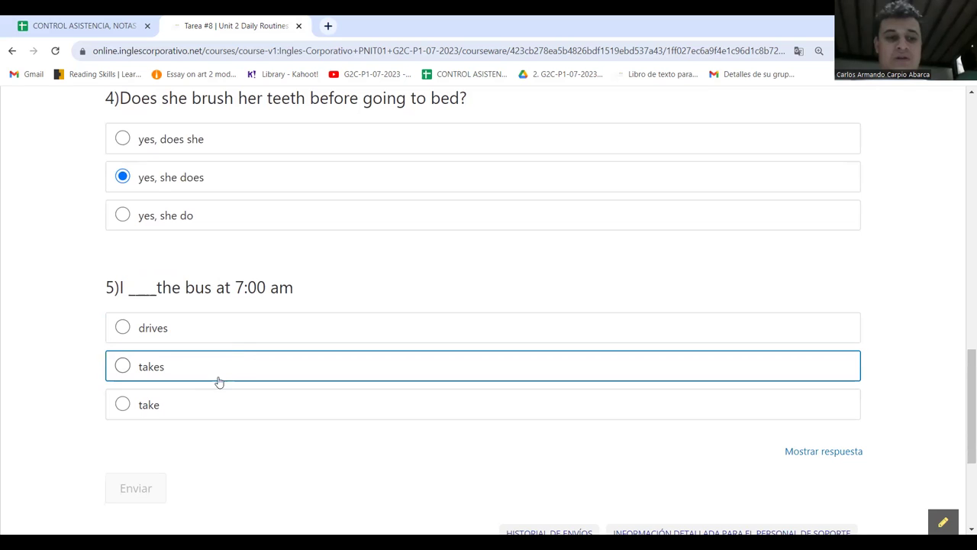
{"action": "left_click", "coordinate": [211, 408]}
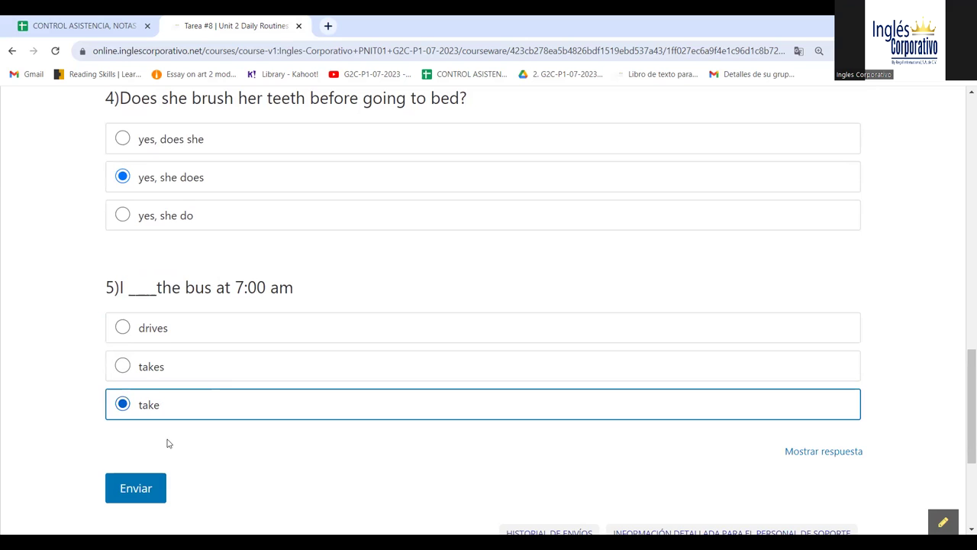
{"action": "left_click", "coordinate": [143, 485]}
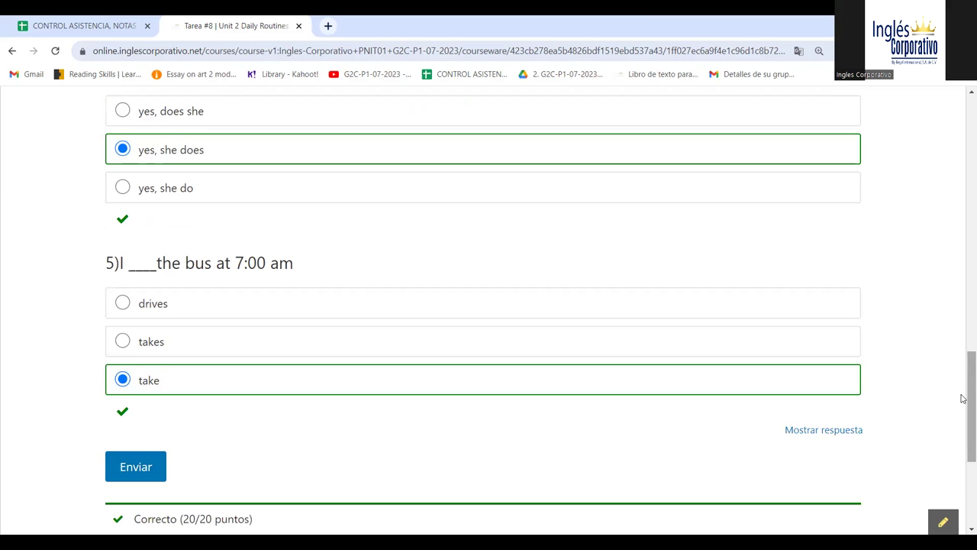
- Review the graded answers of Tarea #8 and open the Tarea #9 exercise
{"action": "left_click_drag", "start_coordinate": [963, 398], "coordinate": [939, 235]}
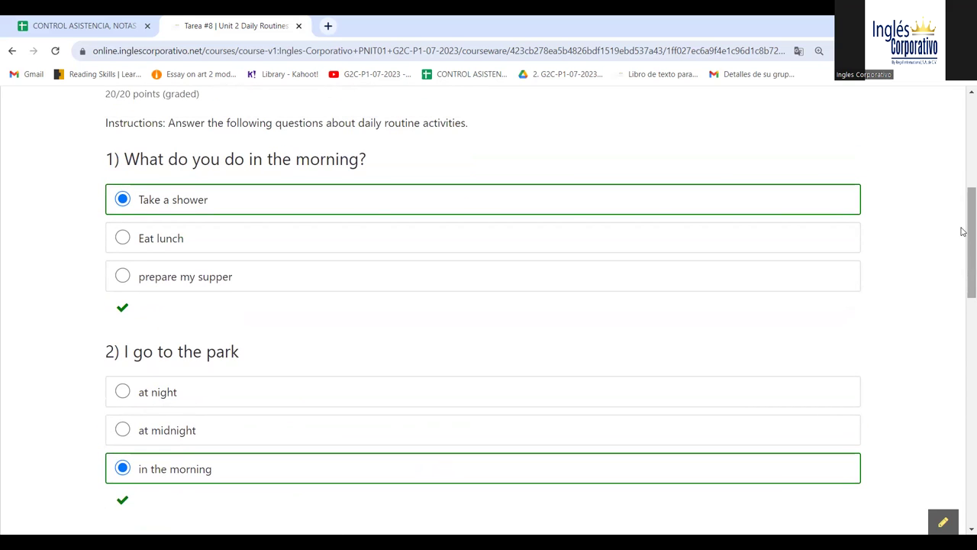
{"action": "scroll", "coordinate": [961, 226], "scroll_direction": "up", "scroll_amount": 3}
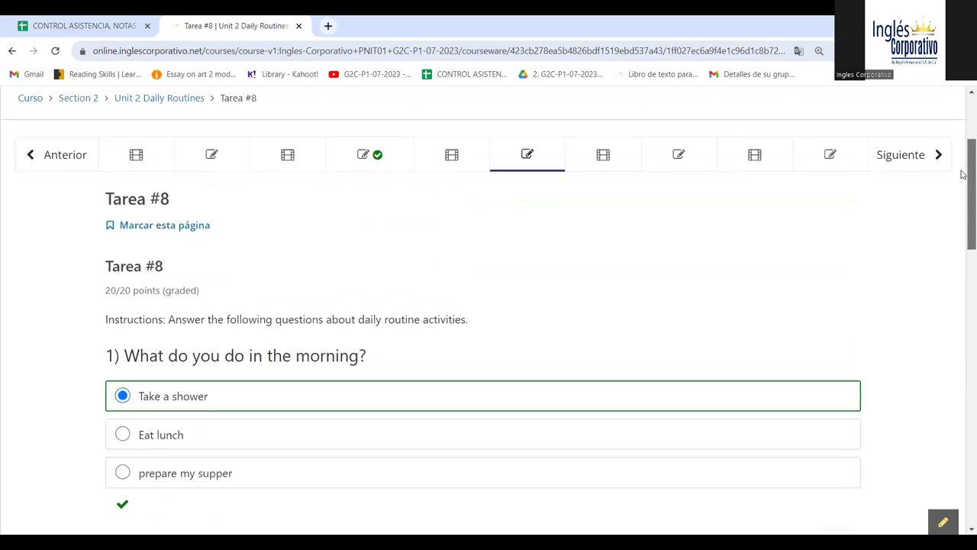
{"action": "left_click", "coordinate": [678, 172]}
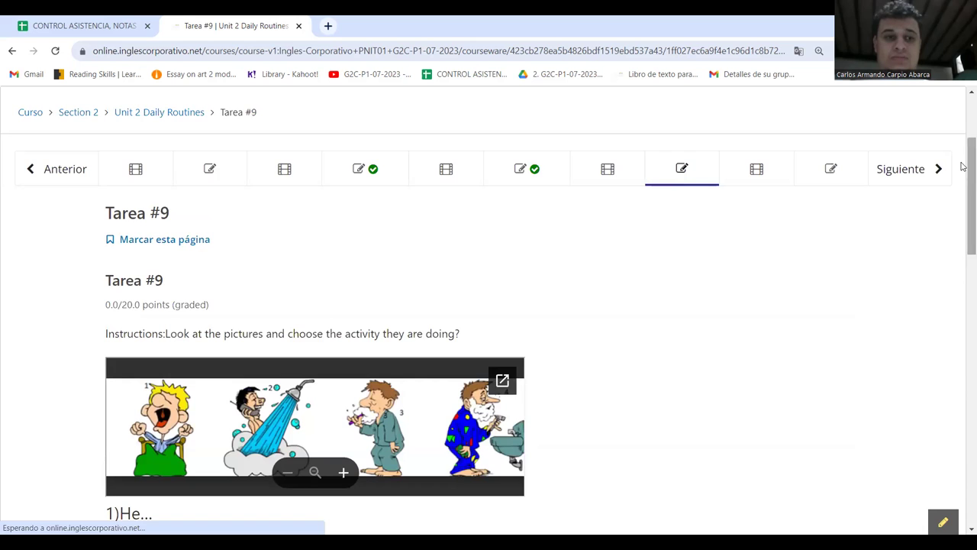
- Reveal the correct answers of Tarea #9 and review them for all four picture questions
{"action": "left_click_drag", "start_coordinate": [962, 167], "coordinate": [963, 387]}
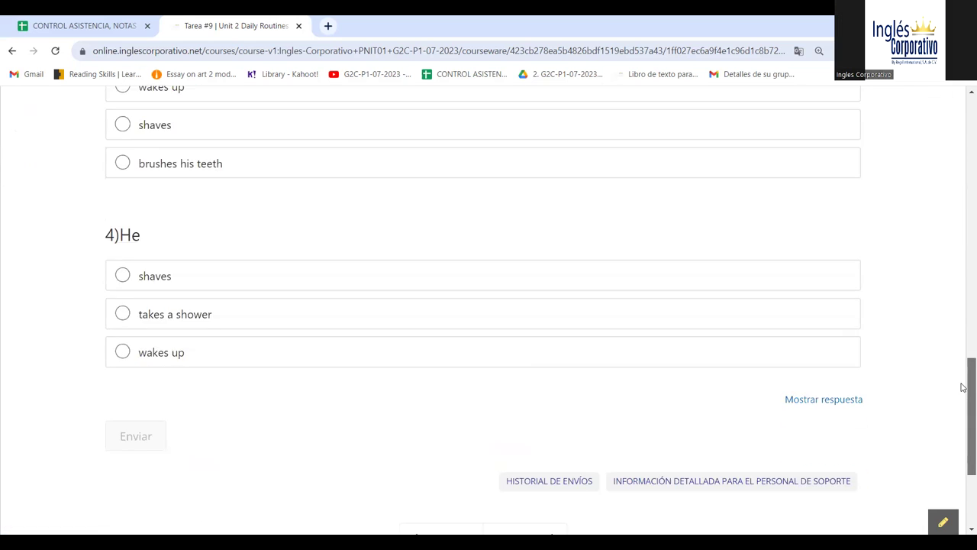
{"action": "left_click", "coordinate": [853, 401]}
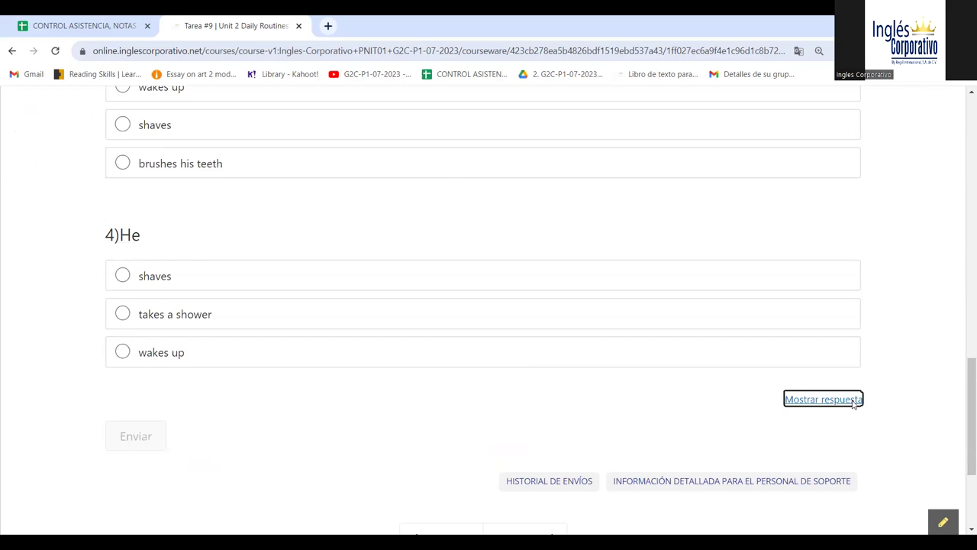
{"action": "left_click_drag", "start_coordinate": [962, 392], "coordinate": [951, 268]}
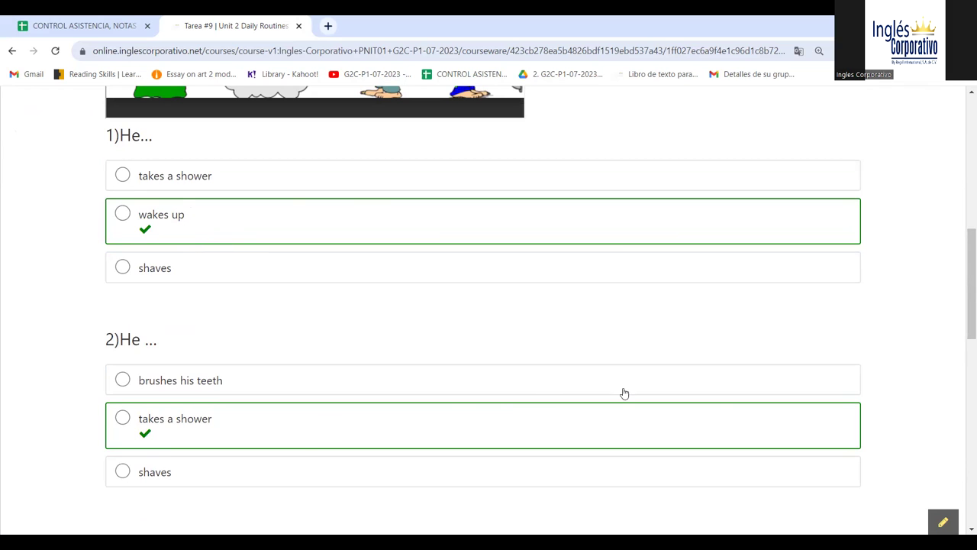
{"action": "left_click_drag", "start_coordinate": [963, 319], "coordinate": [962, 387]}
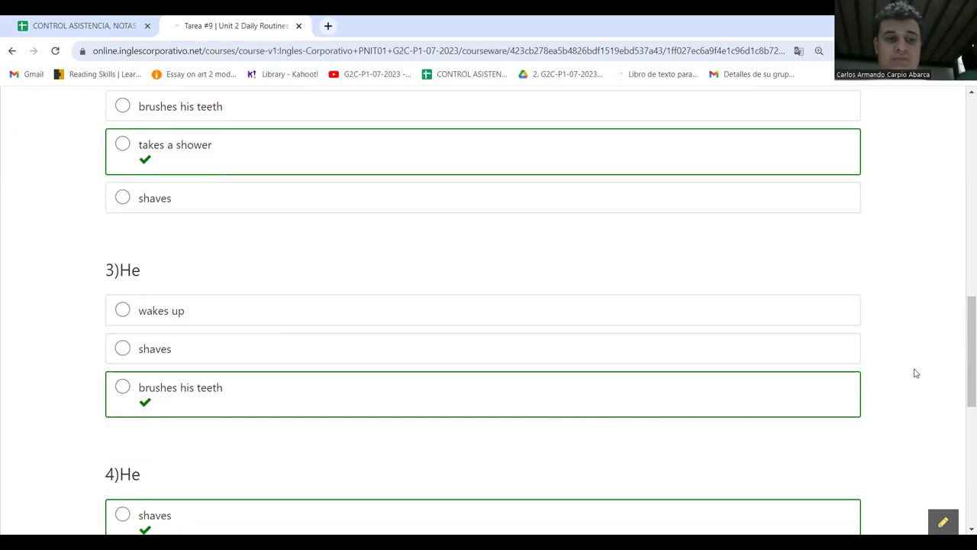
{"action": "left_click_drag", "start_coordinate": [964, 353], "coordinate": [961, 386]}
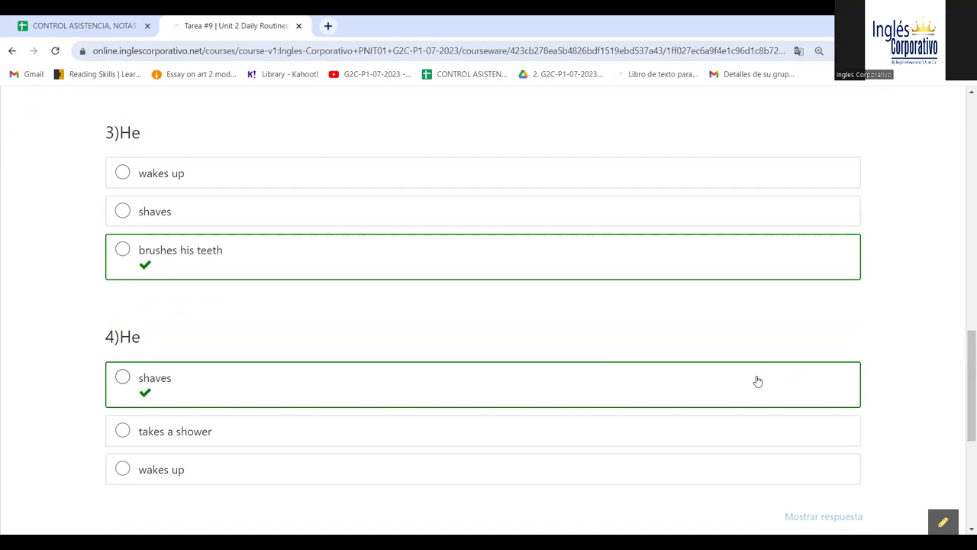
{"action": "mouse_move", "coordinate": [961, 367]}
{"action": "left_mouse_down"}
{"action": "mouse_move", "coordinate": [962, 408]}
{"action": "mouse_move", "coordinate": [961, 341]}
{"action": "mouse_move", "coordinate": [909, 239]}
{"action": "mouse_move", "coordinate": [893, 180]}
{"action": "left_mouse_up"}
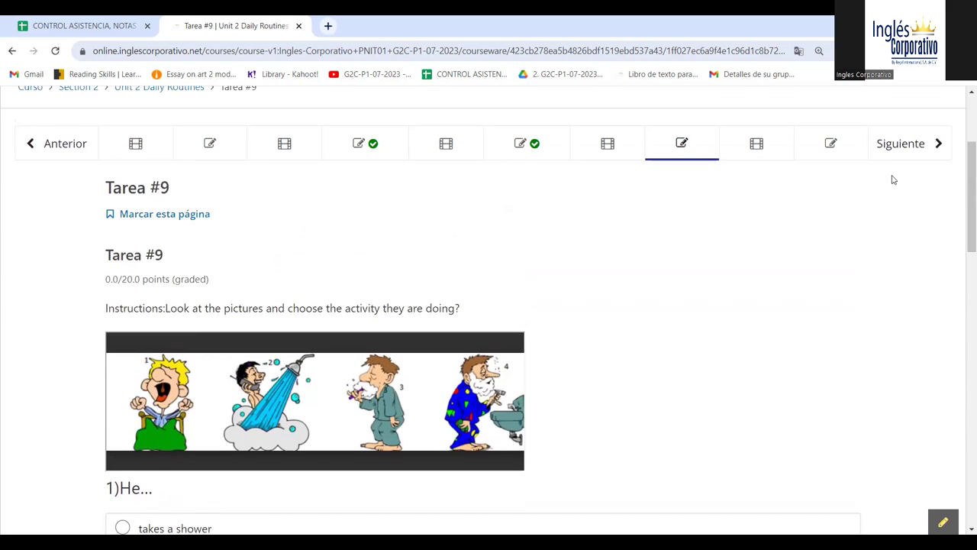
- Open the Tarea #10 exercise and answer question 1 with "go to work"
{"action": "left_click", "coordinate": [804, 162]}
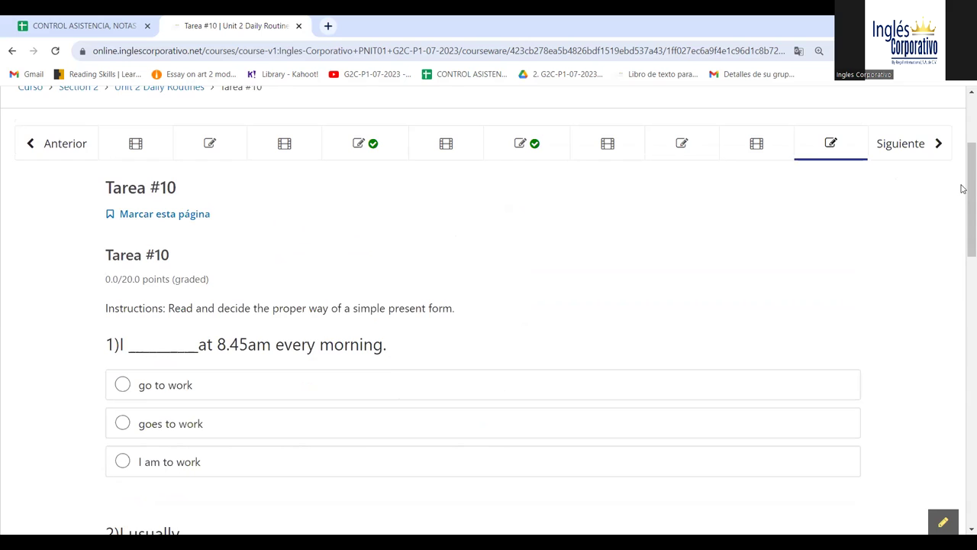
{"action": "scroll", "coordinate": [966, 191], "scroll_direction": "down", "scroll_amount": 1}
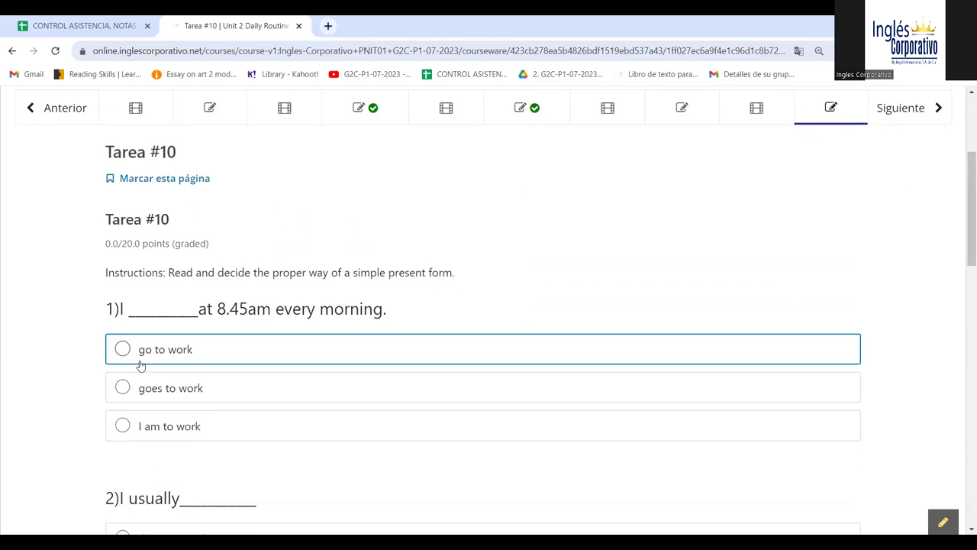
{"action": "left_click", "coordinate": [274, 351]}
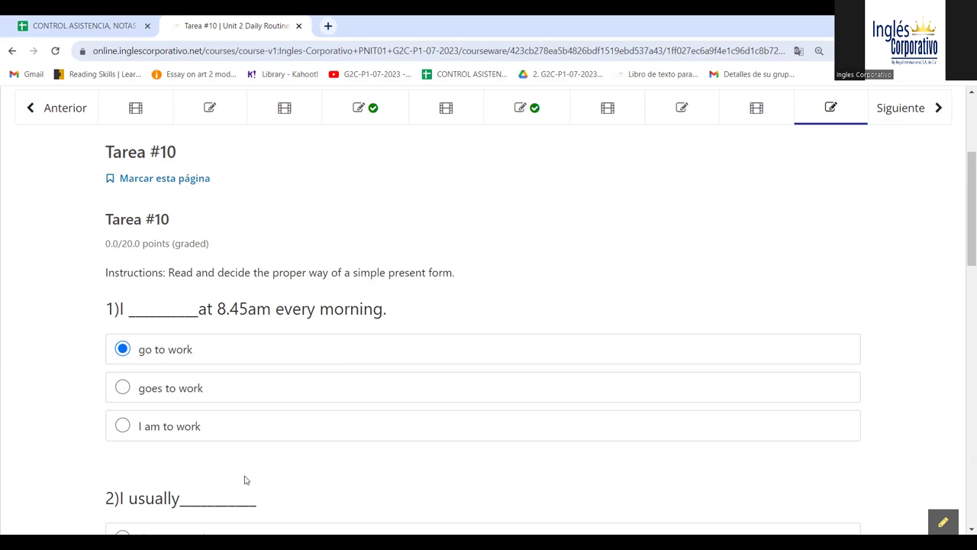
- Answer question 2 of Tarea #10 with "drive to work" and question 3 with "check my emails"
{"action": "scroll", "coordinate": [244, 479], "scroll_direction": "down", "scroll_amount": 3}
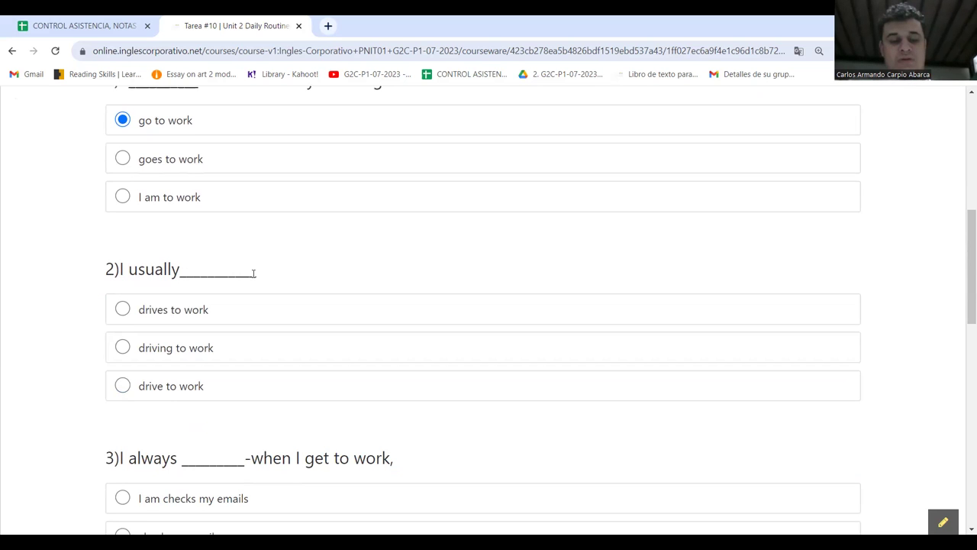
{"action": "left_click", "coordinate": [168, 384]}
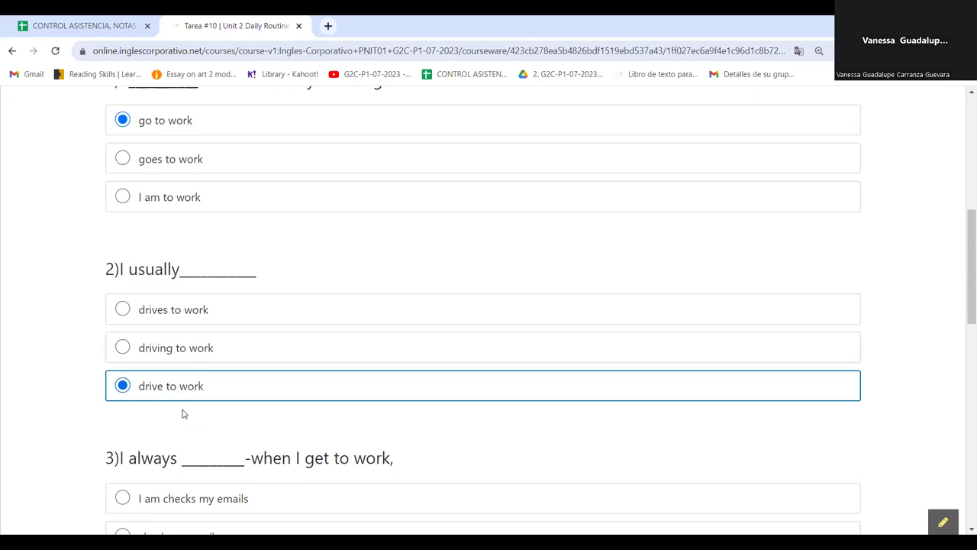
{"action": "scroll", "coordinate": [183, 413], "scroll_direction": "down", "scroll_amount": 3}
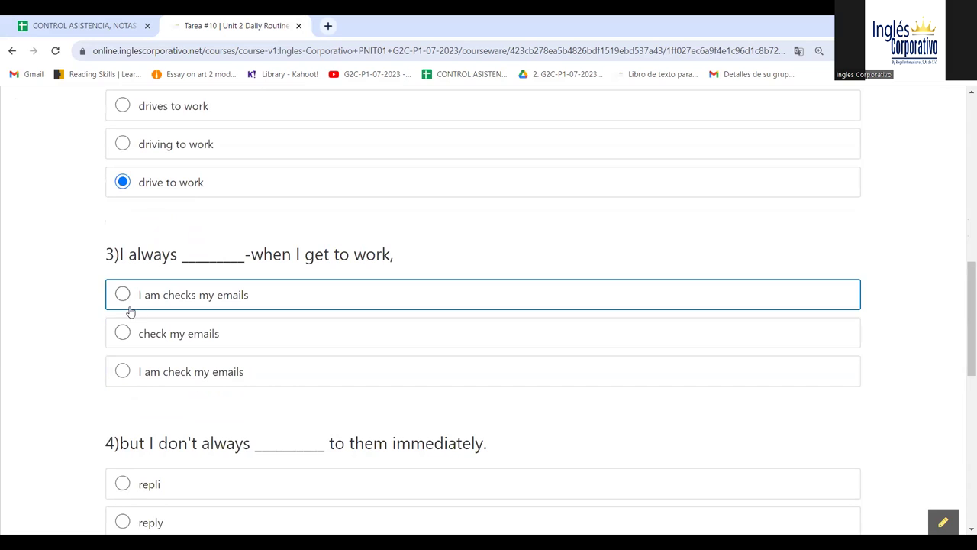
{"action": "left_click", "coordinate": [191, 345]}
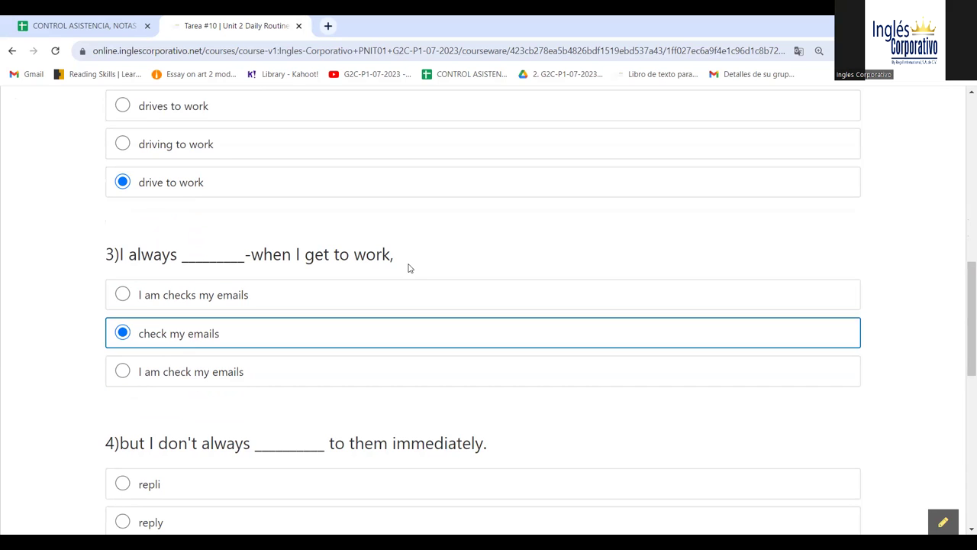
{"action": "left_click", "coordinate": [235, 385]}
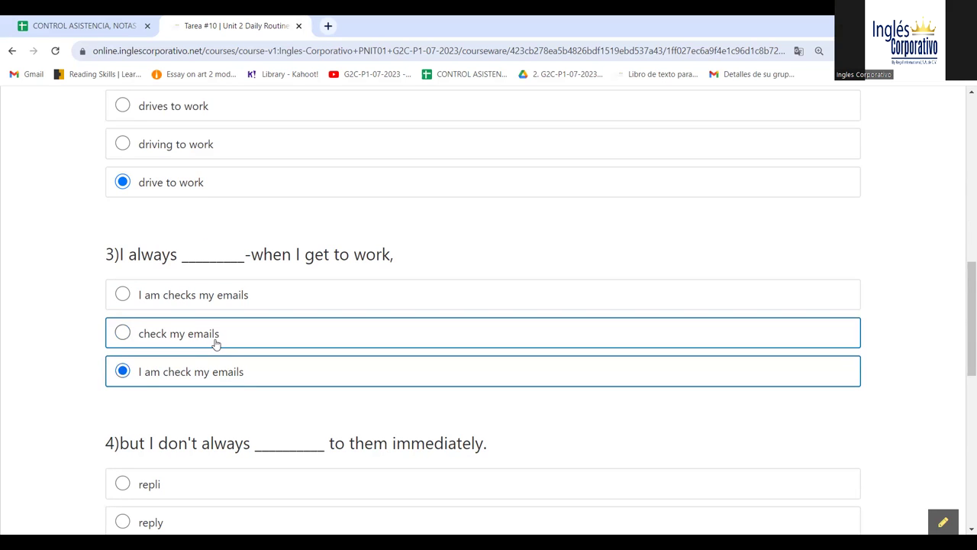
{"action": "left_click", "coordinate": [220, 335]}
- Answer question 4 of Tarea #10 with "reply" and question 5 with "have lunch"
{"action": "scroll", "coordinate": [185, 405], "scroll_direction": "down", "scroll_amount": 2}
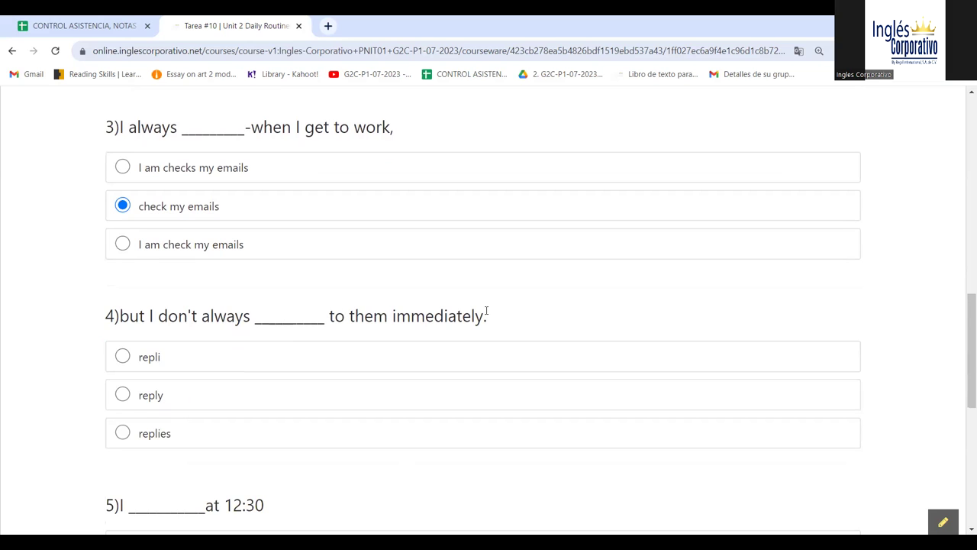
{"action": "left_click", "coordinate": [218, 396]}
{"action": "scroll", "coordinate": [217, 482], "scroll_direction": "down", "scroll_amount": 1}
{"action": "scroll", "coordinate": [217, 481], "scroll_direction": "down", "scroll_amount": 5}
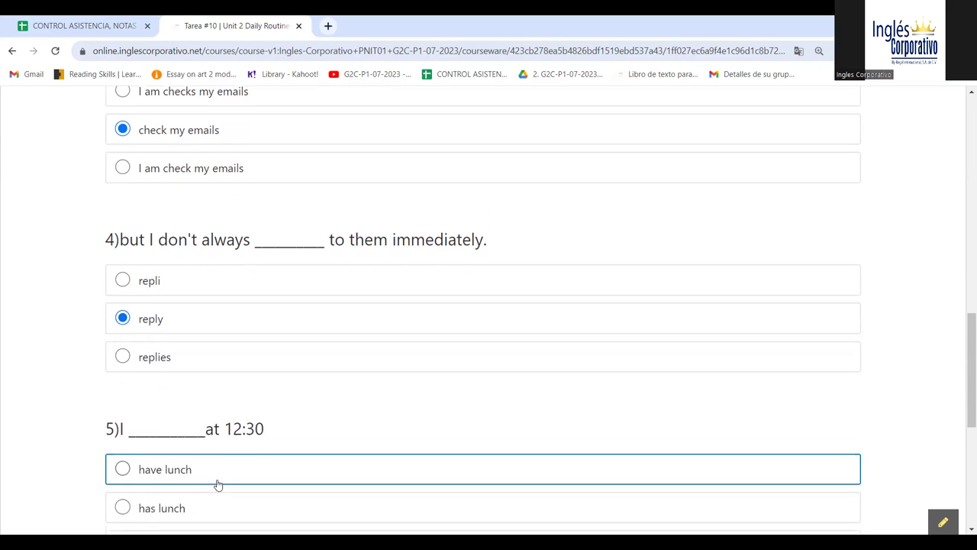
{"action": "scroll", "coordinate": [217, 484], "scroll_direction": "down", "scroll_amount": 1}
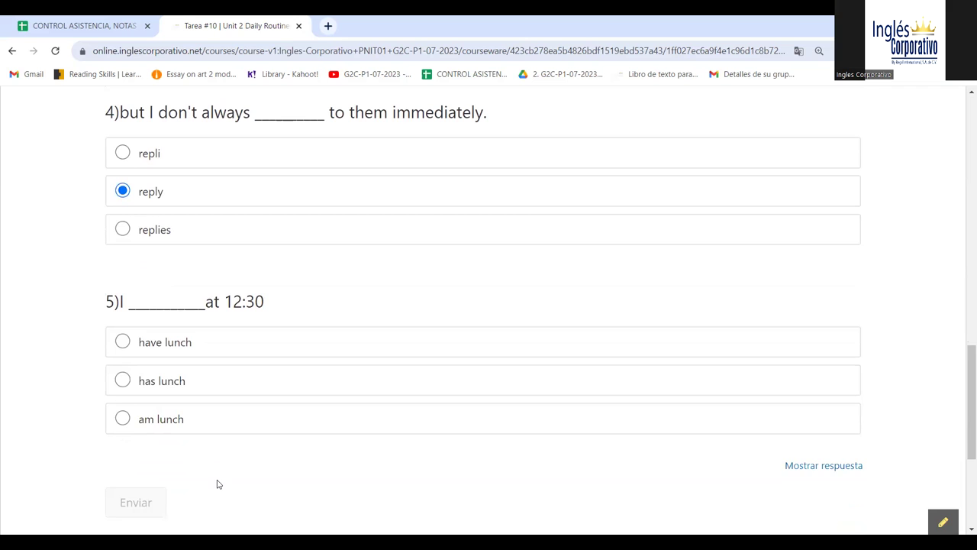
{"action": "scroll", "coordinate": [216, 484], "scroll_direction": "down", "scroll_amount": 1}
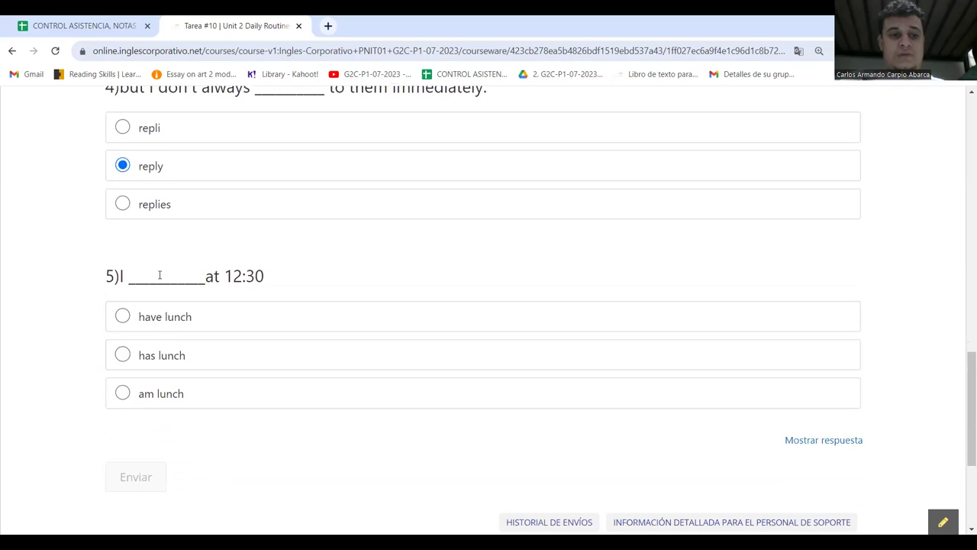
{"action": "left_click", "coordinate": [175, 316]}
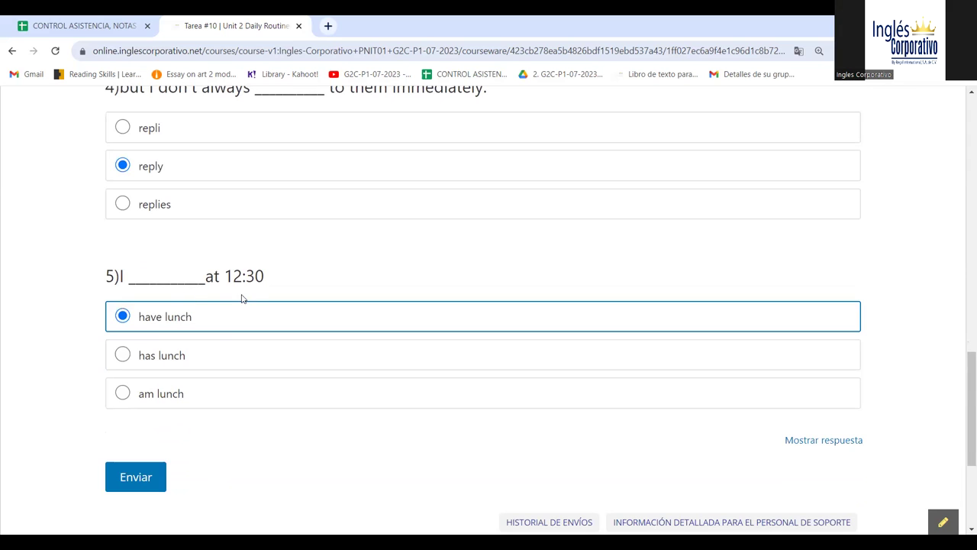
- Submit the Tarea #10 answers and review the marked results for all of its questions
{"action": "left_click", "coordinate": [137, 473]}
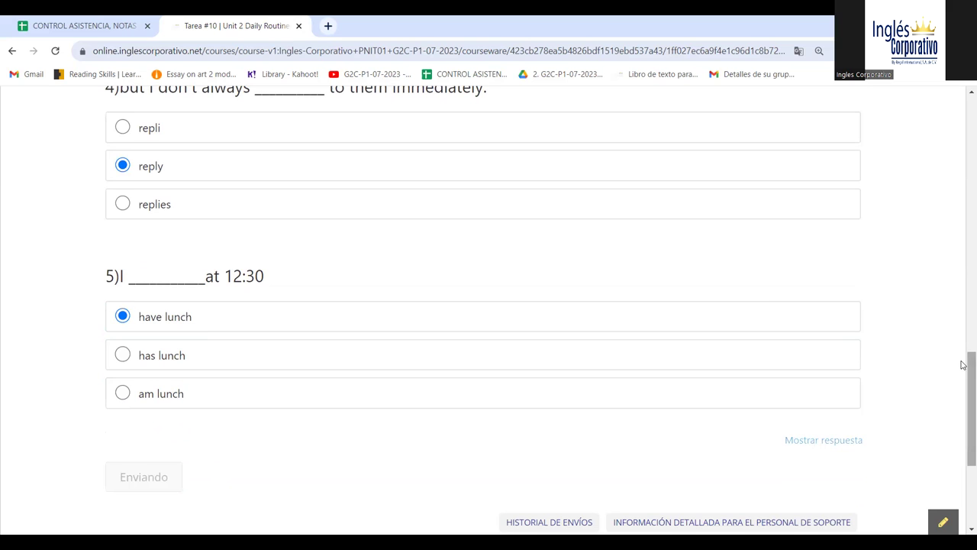
{"action": "scroll", "coordinate": [962, 374], "scroll_direction": "down", "scroll_amount": 2}
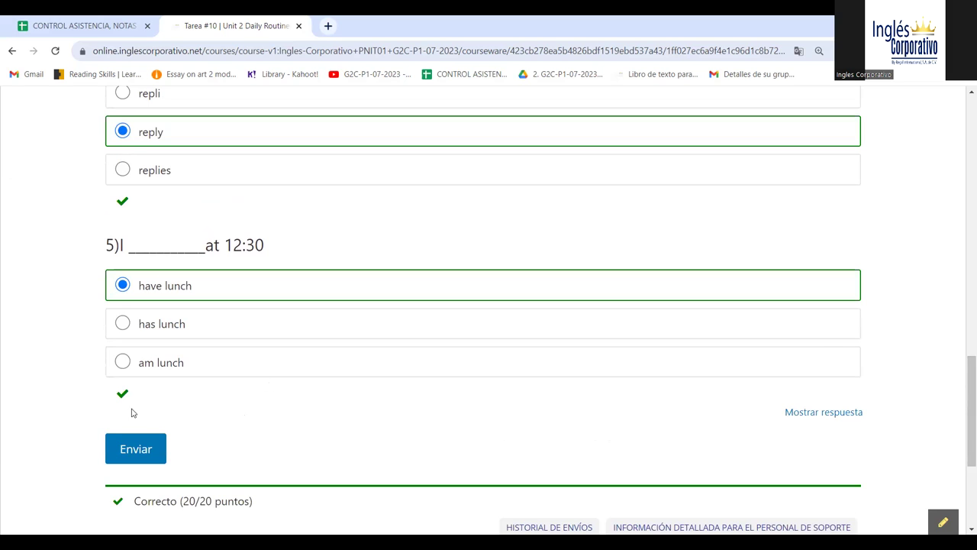
{"action": "double_click", "coordinate": [139, 500]}
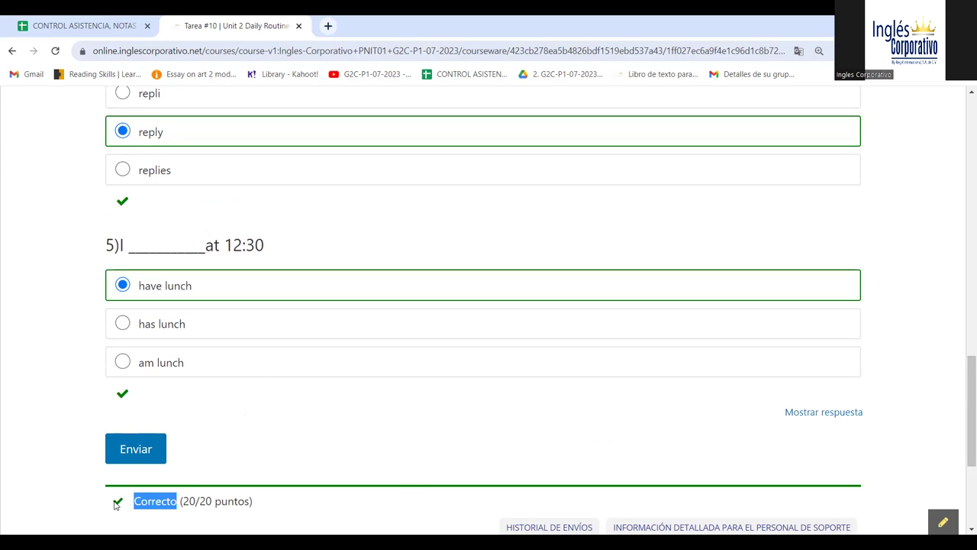
{"action": "left_click", "coordinate": [114, 504]}
{"action": "scroll", "coordinate": [963, 448], "scroll_direction": "down", "scroll_amount": 1}
{"action": "scroll", "coordinate": [962, 458], "scroll_direction": "down", "scroll_amount": 4}
{"action": "scroll", "coordinate": [962, 475], "scroll_direction": "up", "scroll_amount": 12}
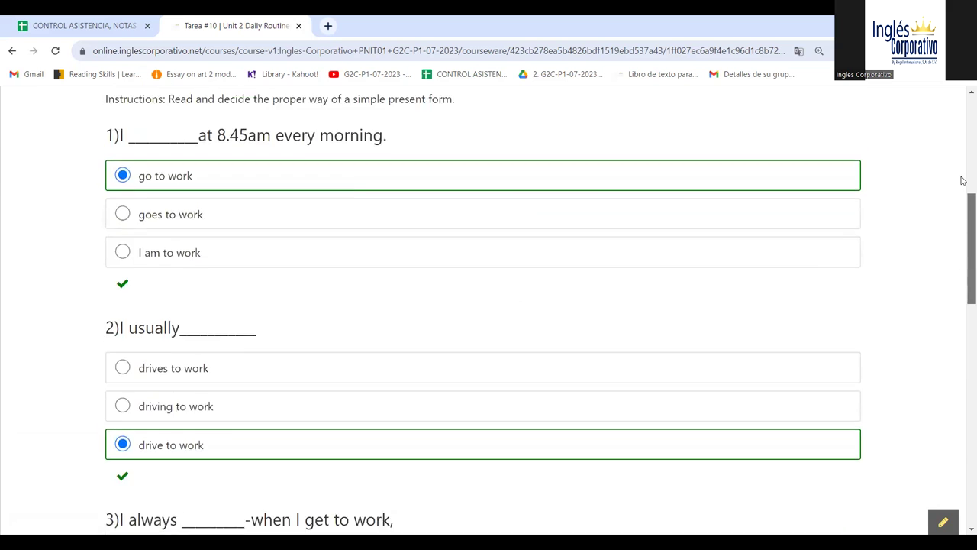
{"action": "scroll", "coordinate": [963, 180], "scroll_direction": "up", "scroll_amount": 5}
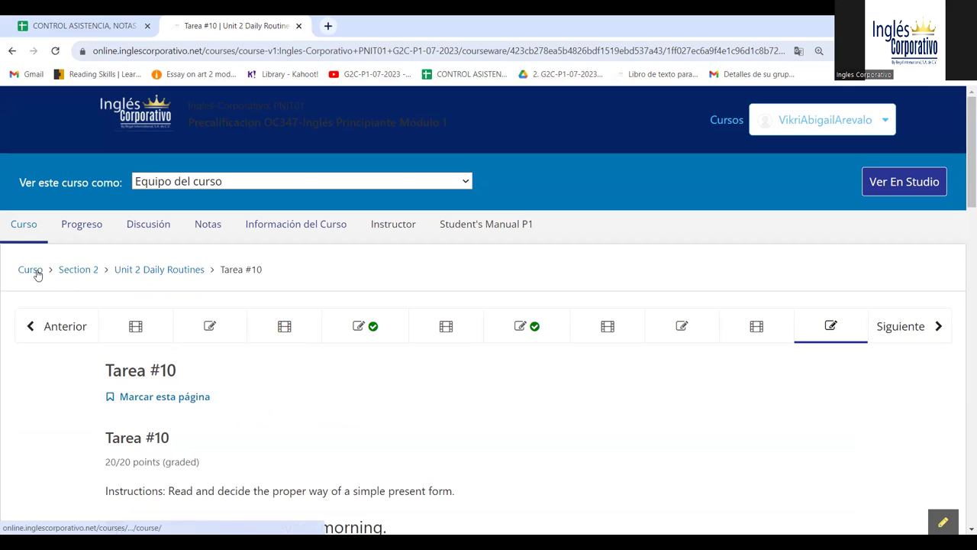
- Return to the course outline, expand Section 1 and open the "Unit 1 Get to know someone" homework
{"action": "left_click", "coordinate": [75, 277]}
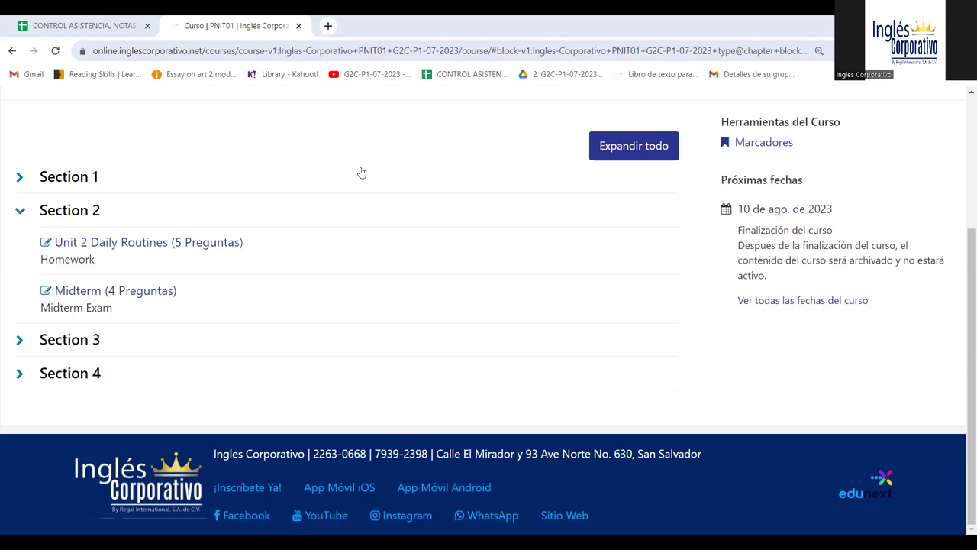
{"action": "scroll", "coordinate": [332, 142], "scroll_direction": "up", "scroll_amount": 3}
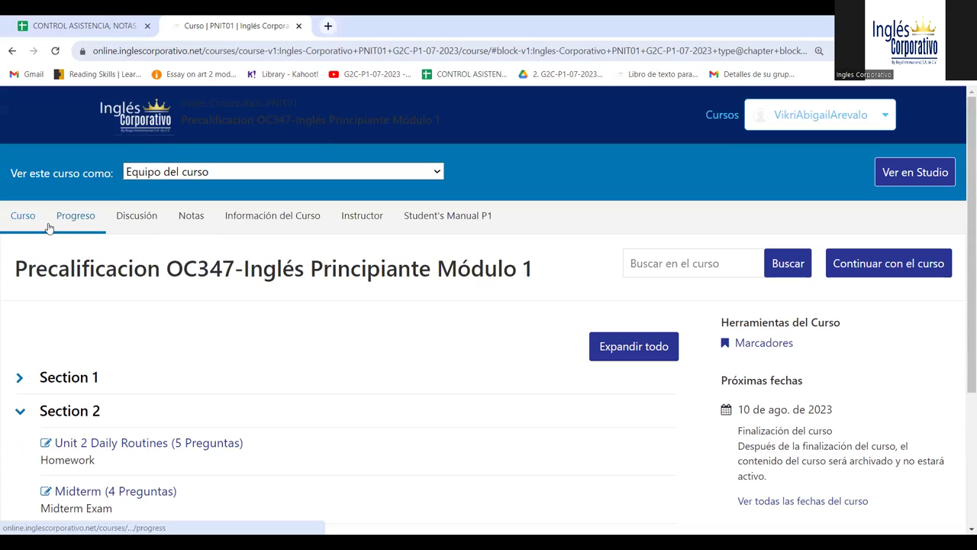
{"action": "left_click", "coordinate": [16, 218]}
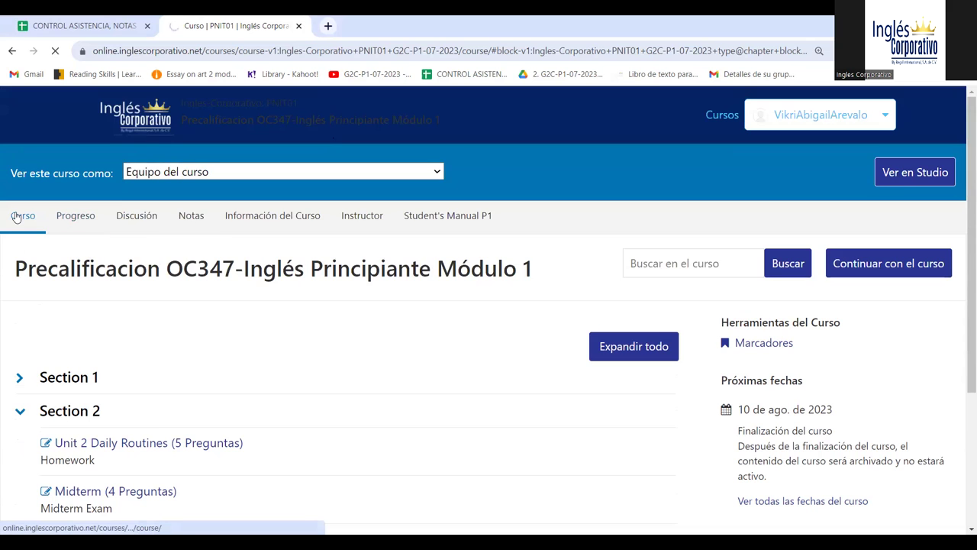
{"action": "left_click", "coordinate": [67, 386]}
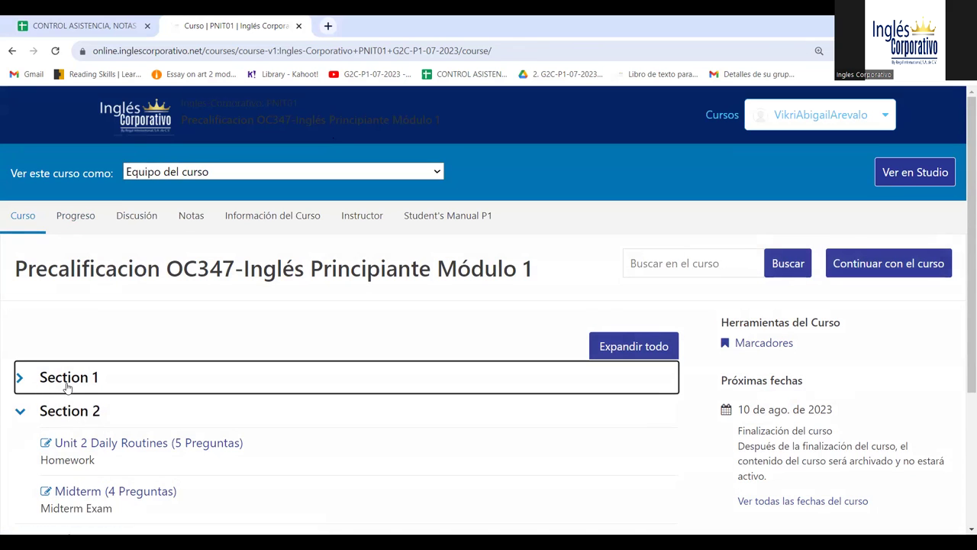
{"action": "left_click", "coordinate": [84, 411]}
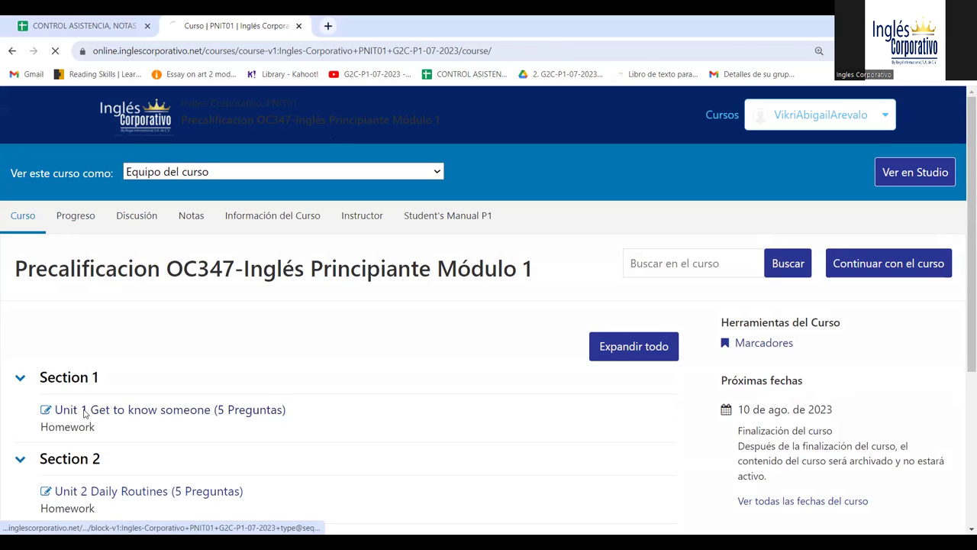